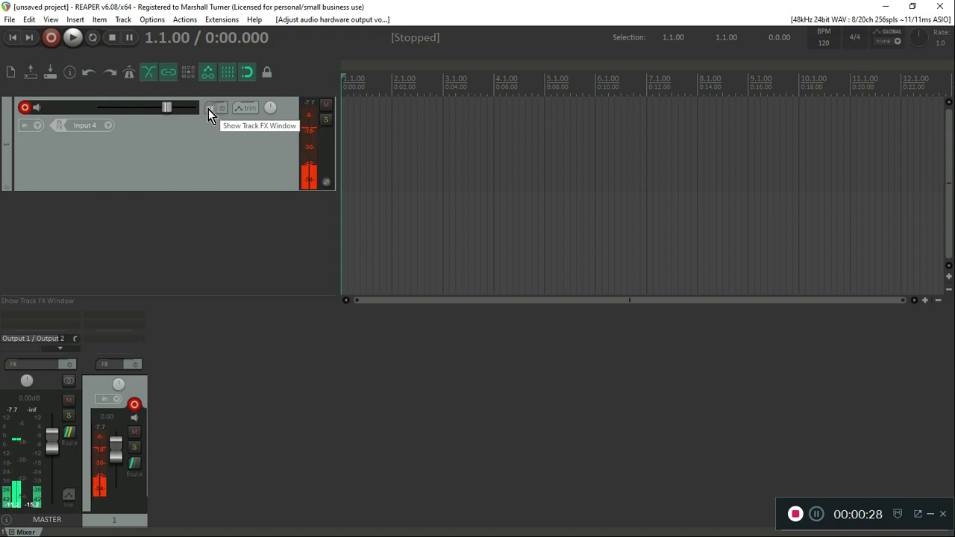
# Browse the VST plug-ins available for track 1's FX chain and its input FX chain
pyautogui.click(208, 109)
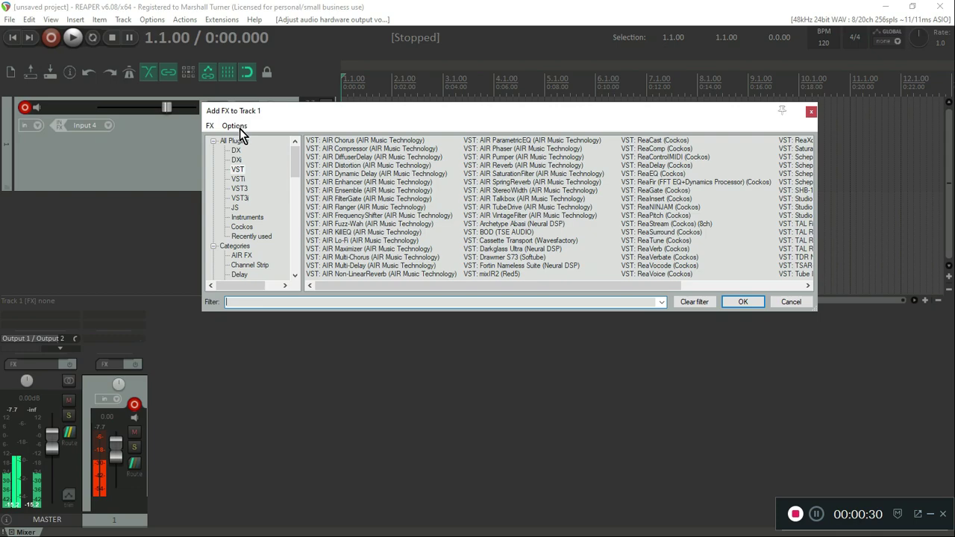
pyautogui.click(238, 170)
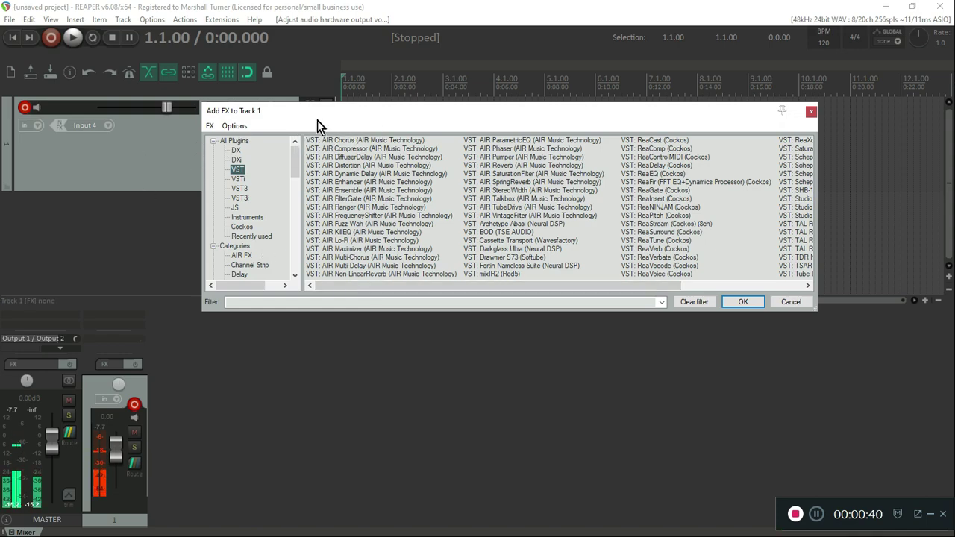
pyautogui.click(813, 115)
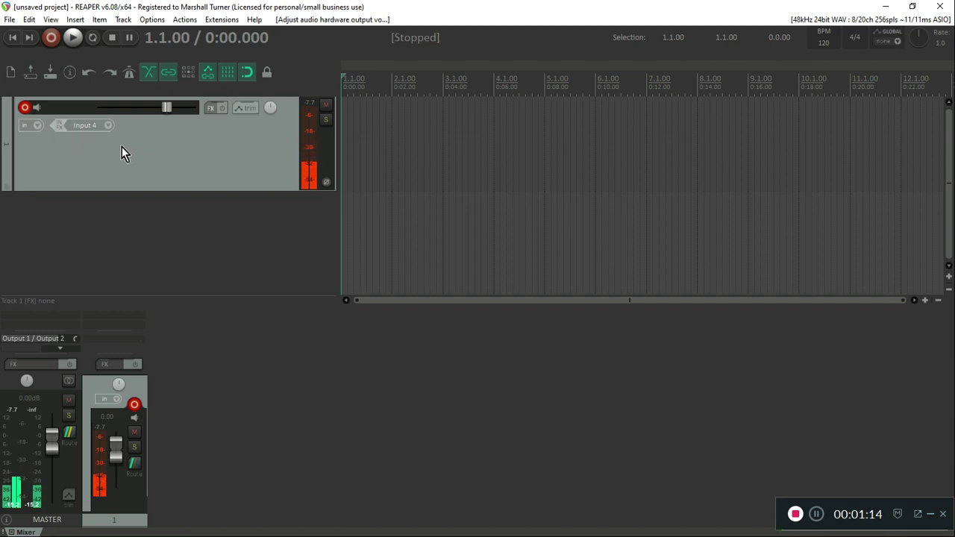
pyautogui.click(60, 127)
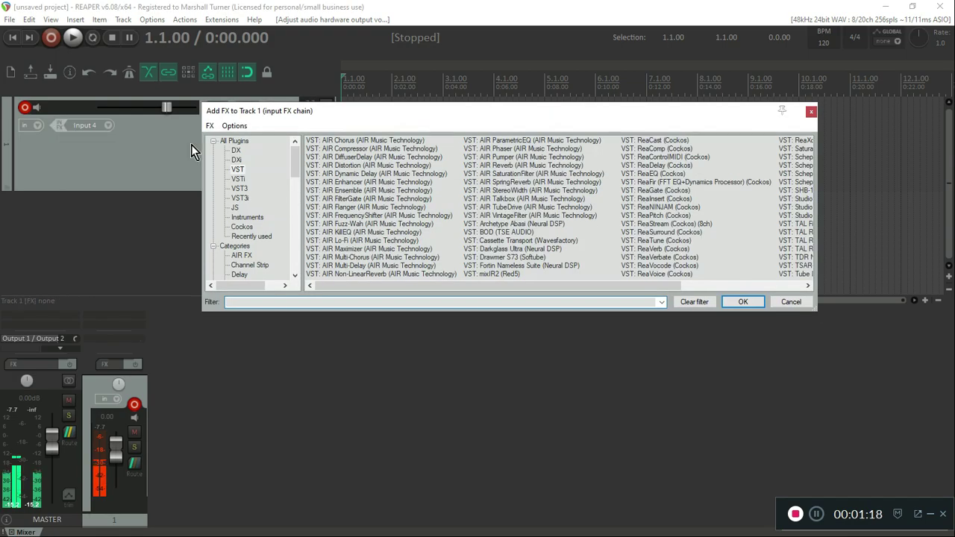
pyautogui.moveTo(370, 293); pyautogui.dragTo(486, 295)
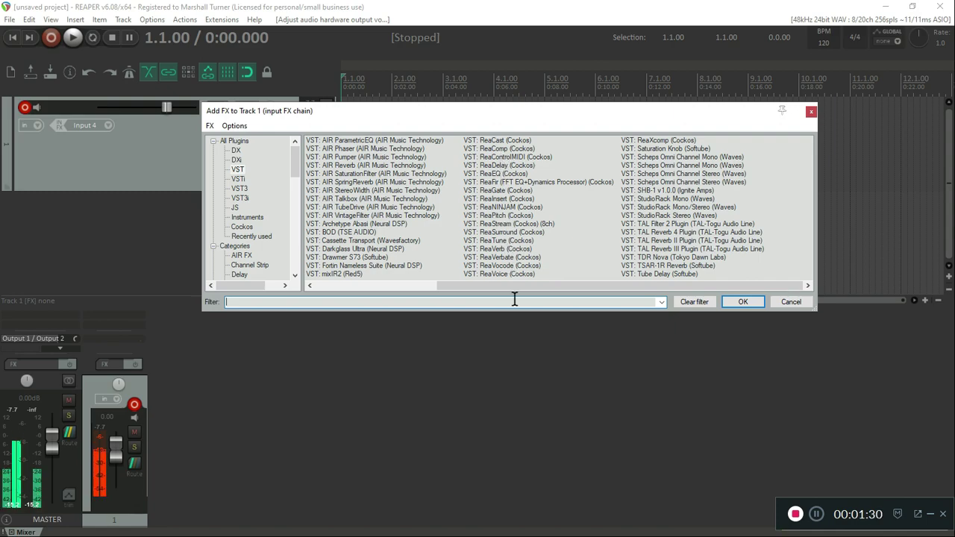
pyautogui.moveTo(517, 288); pyautogui.dragTo(372, 287)
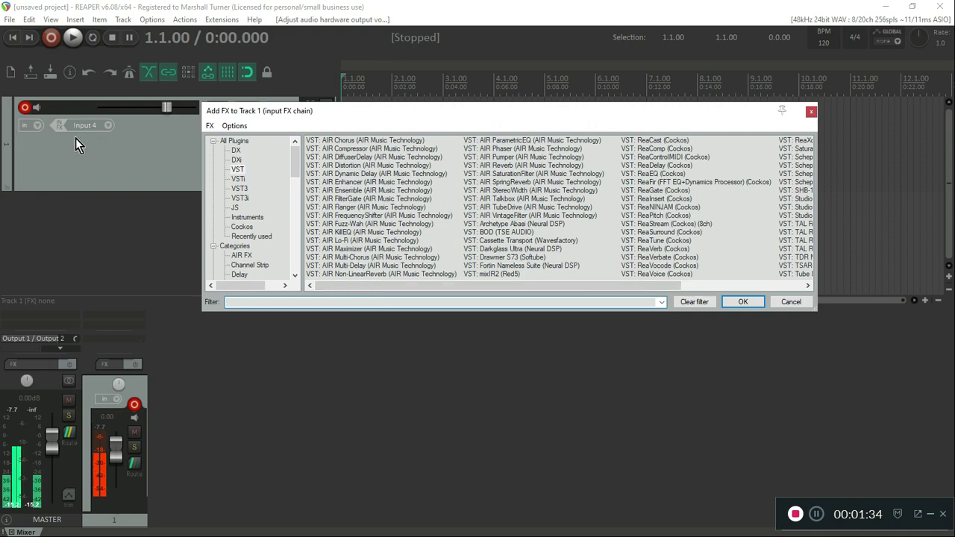
pyautogui.click(811, 112)
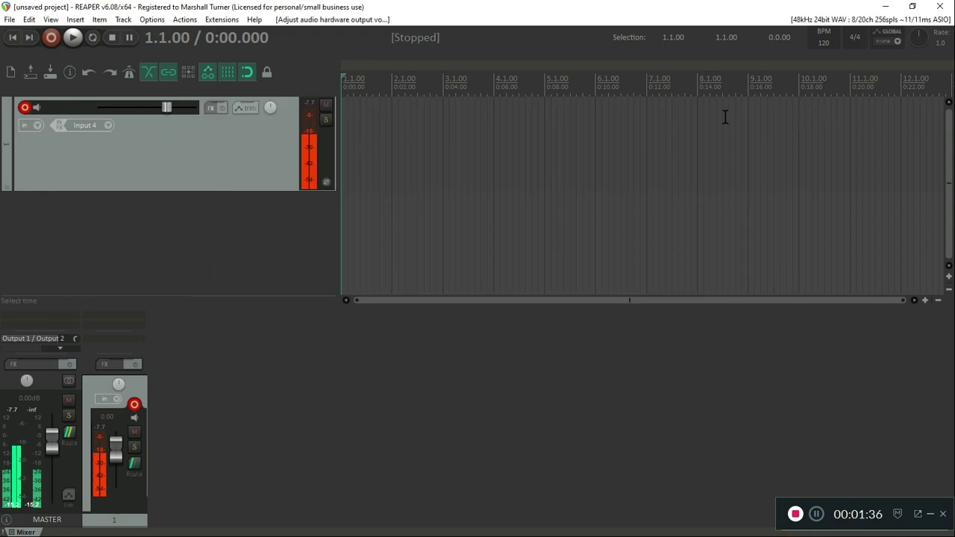
# Add the ReaComp VST to track 1's input FX chain and load its "stock - Modern Vocal" preset
pyautogui.click(59, 128)
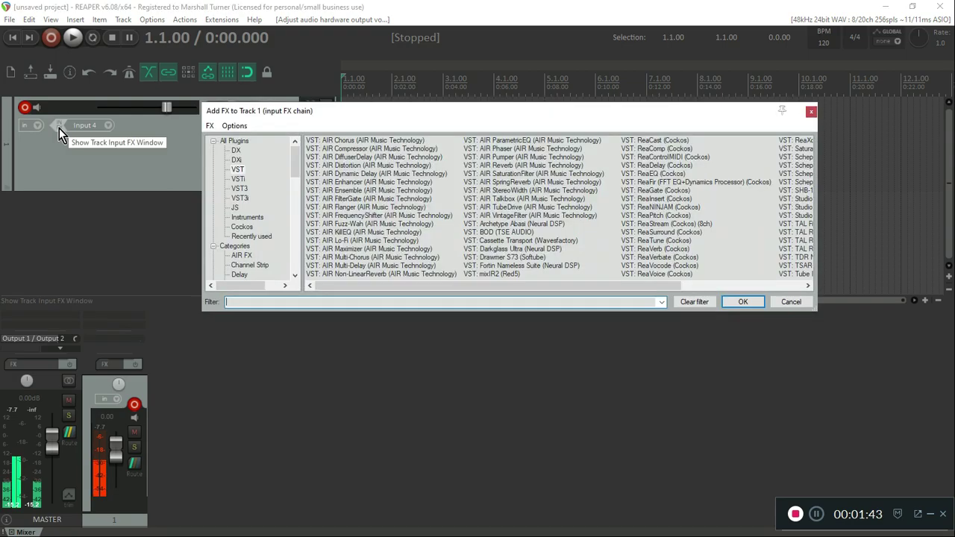
pyautogui.click(238, 170)
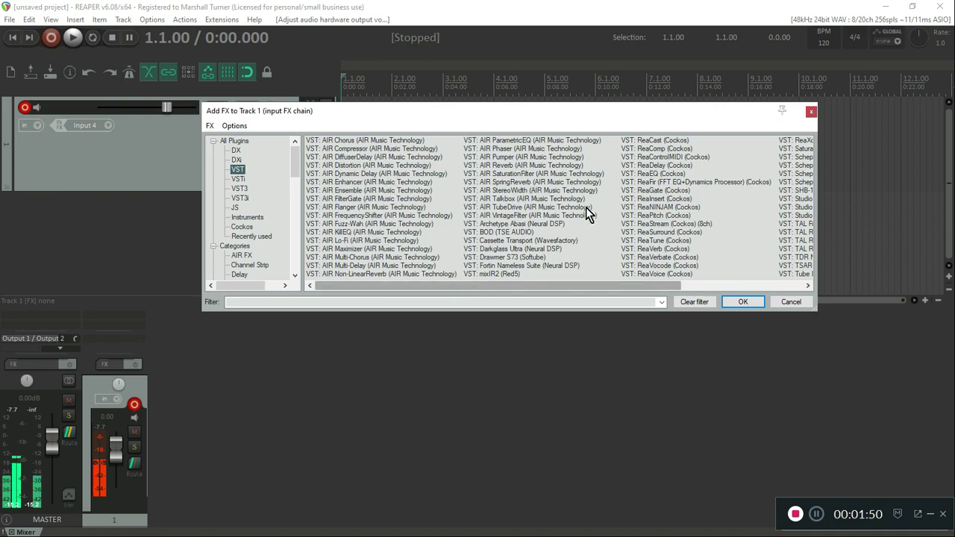
pyautogui.moveTo(476, 290); pyautogui.dragTo(560, 293)
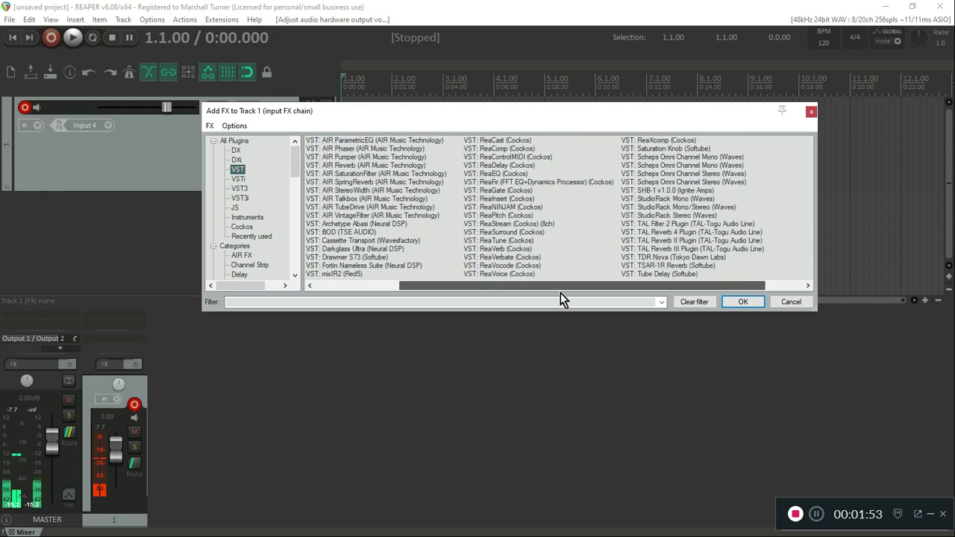
pyautogui.doubleClick(496, 149)
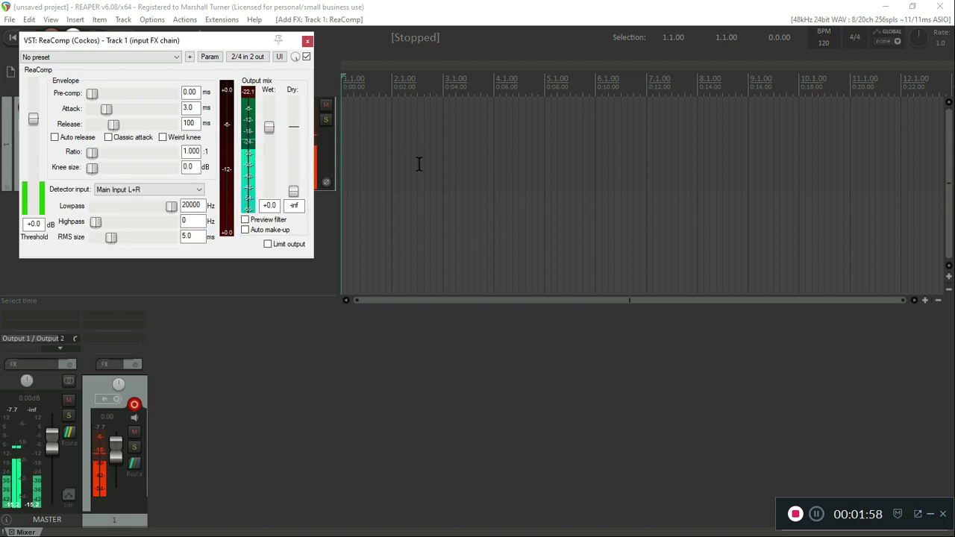
pyautogui.click(178, 59)
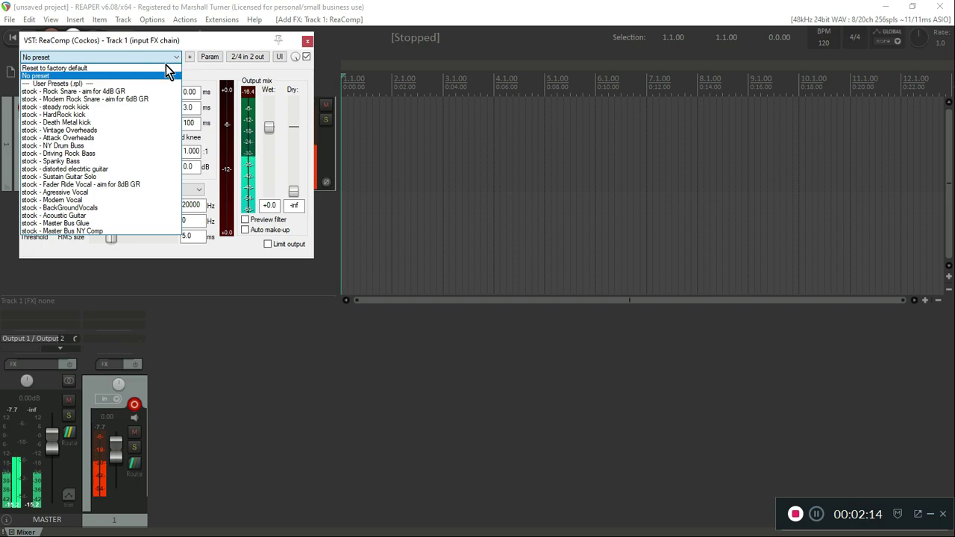
pyautogui.click(94, 200)
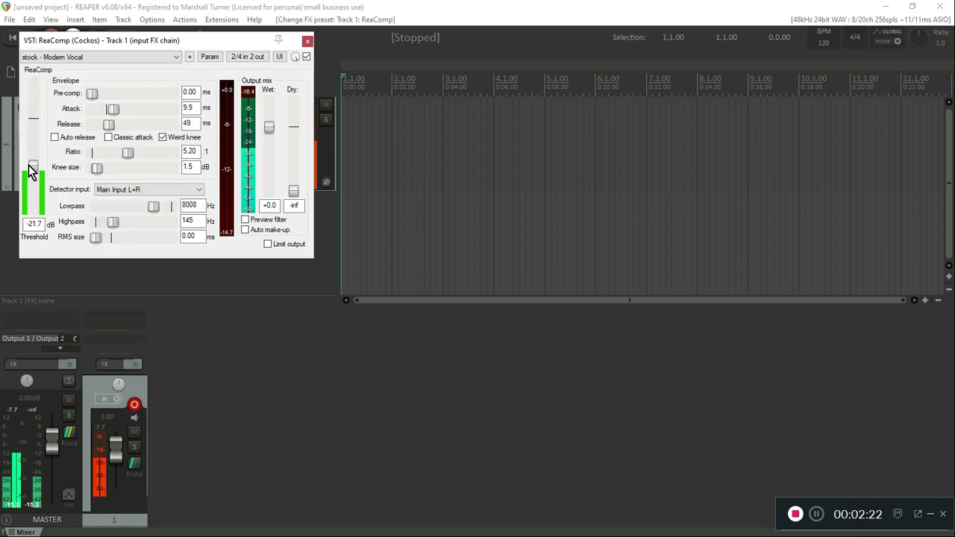
# Adjust ReaComp's threshold to about -28.6 dB and close the compressor window
pyautogui.moveTo(28, 165); pyautogui.dragTo(33, 194)
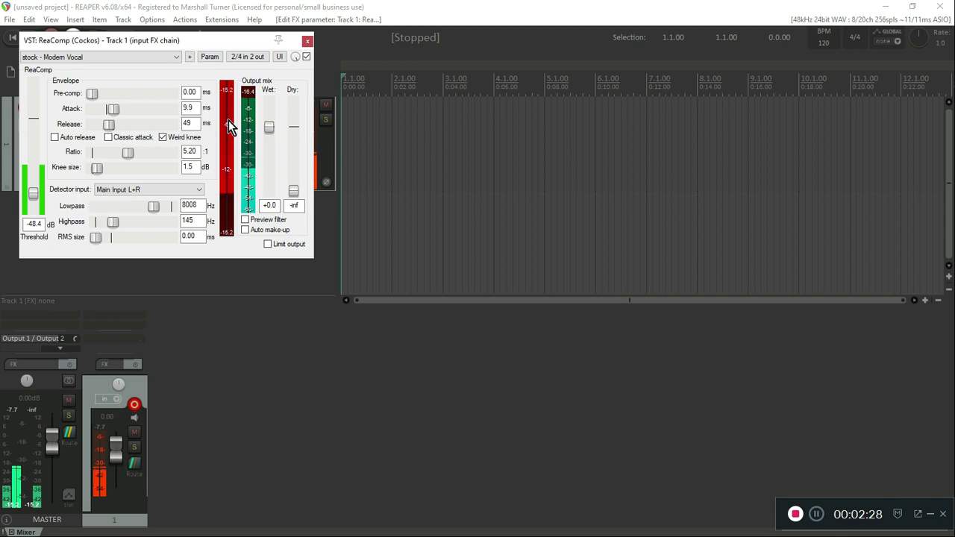
pyautogui.moveTo(34, 194); pyautogui.dragTo(40, 180)
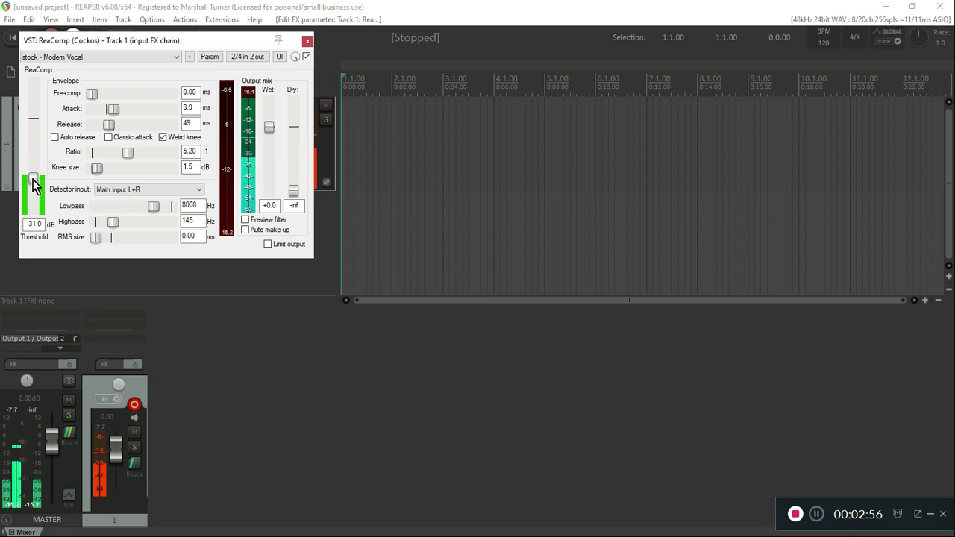
pyautogui.moveTo(32, 183); pyautogui.dragTo(36, 184)
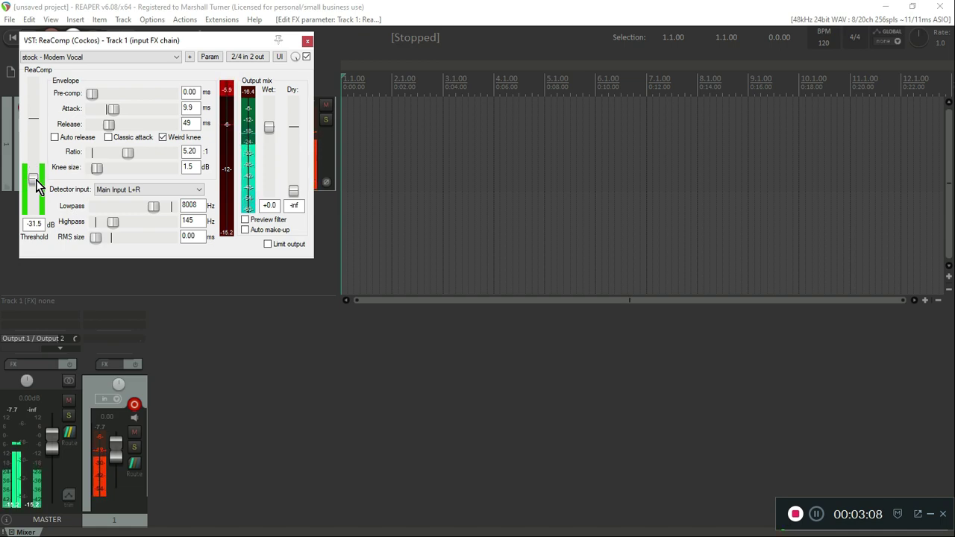
pyautogui.scroll(1, 38, 185)
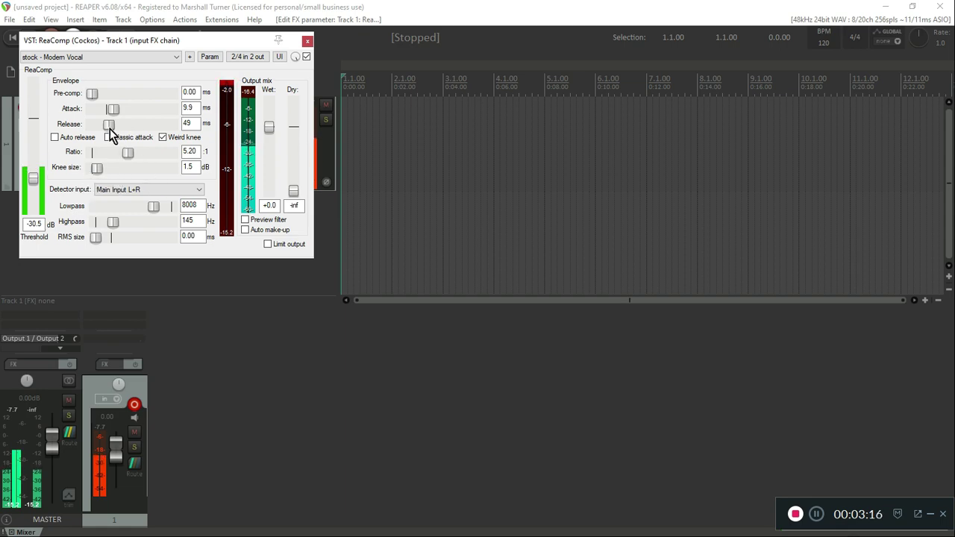
pyautogui.moveTo(35, 179); pyautogui.dragTo(38, 173)
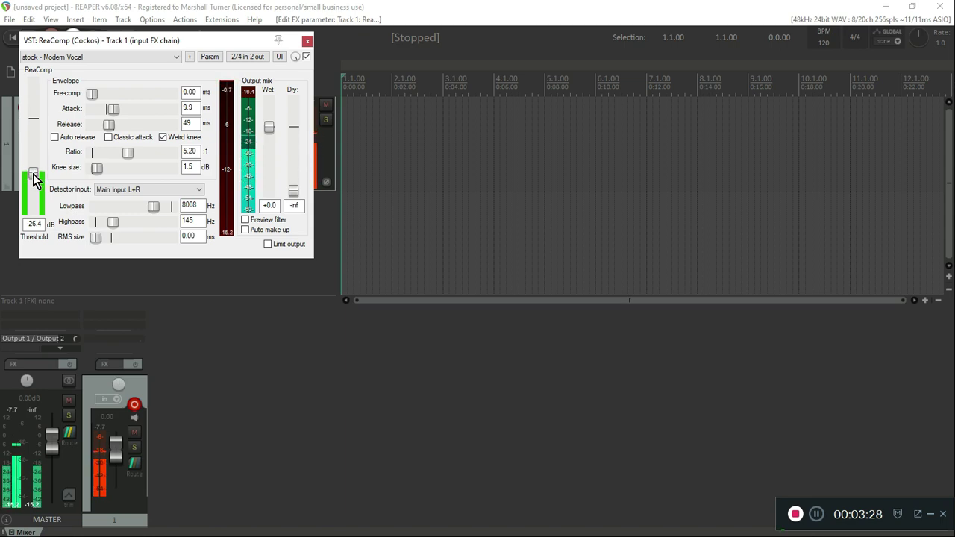
pyautogui.moveTo(33, 179); pyautogui.dragTo(33, 182)
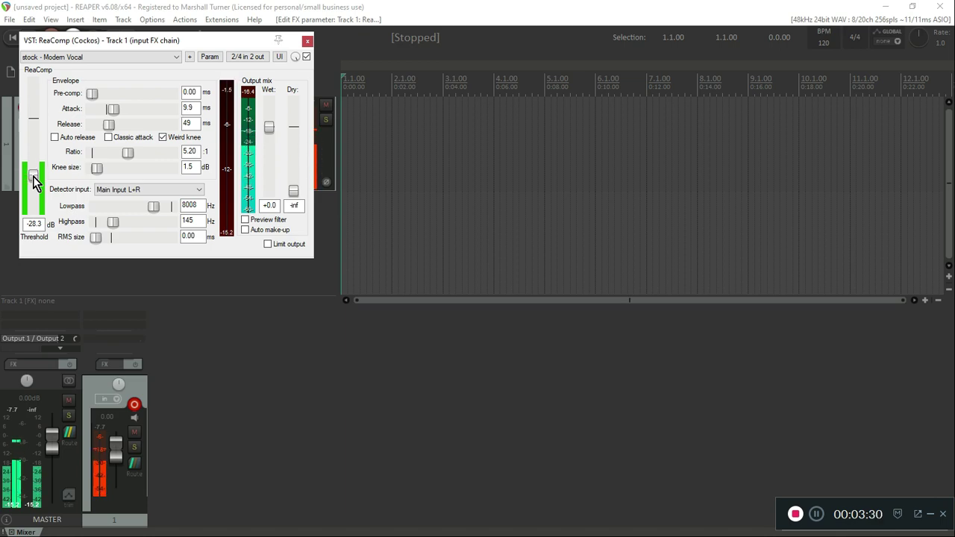
pyautogui.moveTo(32, 182); pyautogui.dragTo(35, 185)
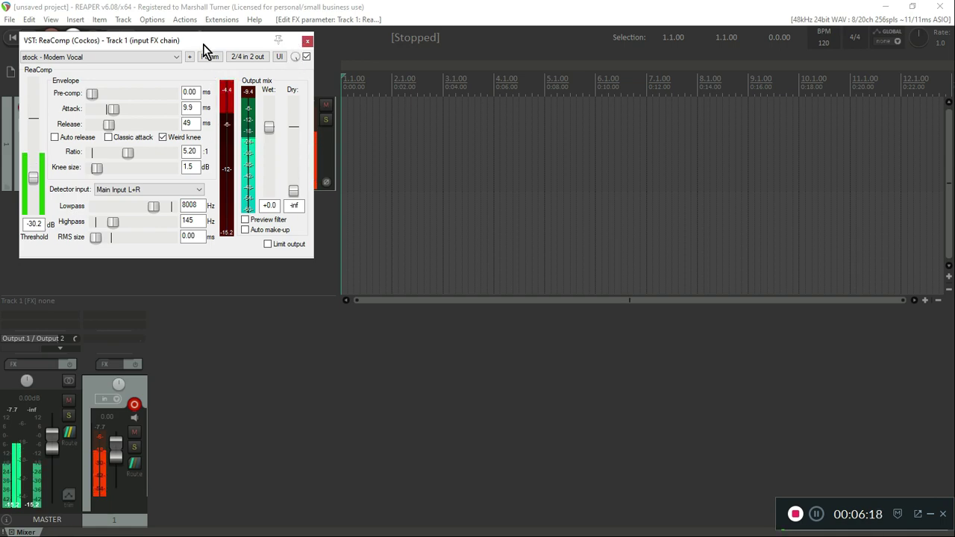
pyautogui.moveTo(204, 45); pyautogui.dragTo(592, 116)
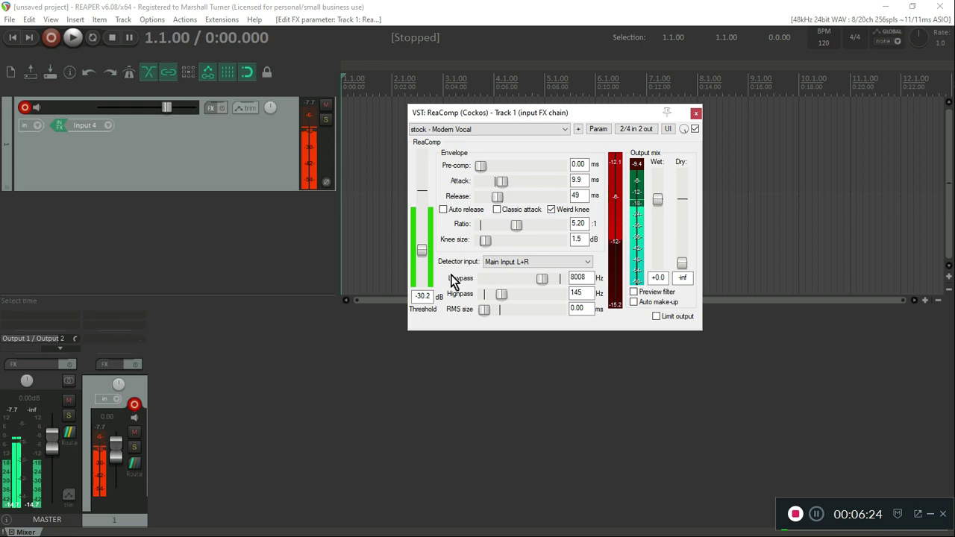
pyautogui.moveTo(422, 258); pyautogui.dragTo(430, 198)
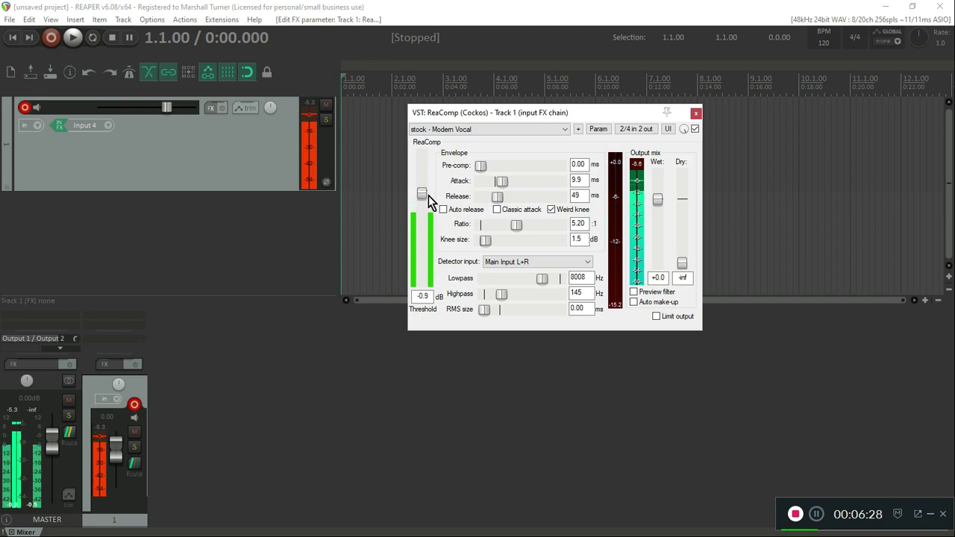
pyautogui.moveTo(428, 196); pyautogui.dragTo(412, 227)
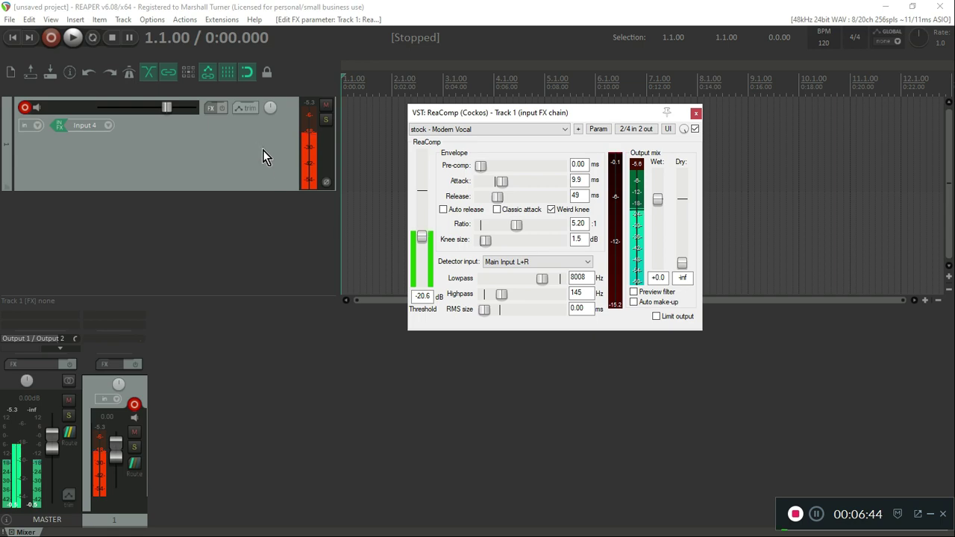
pyautogui.moveTo(420, 236); pyautogui.dragTo(420, 244)
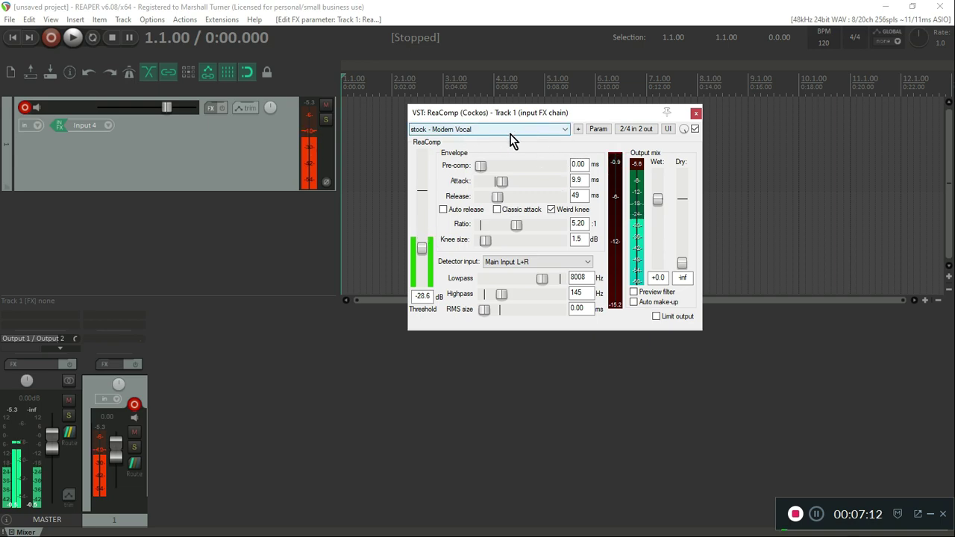
pyautogui.click(695, 115)
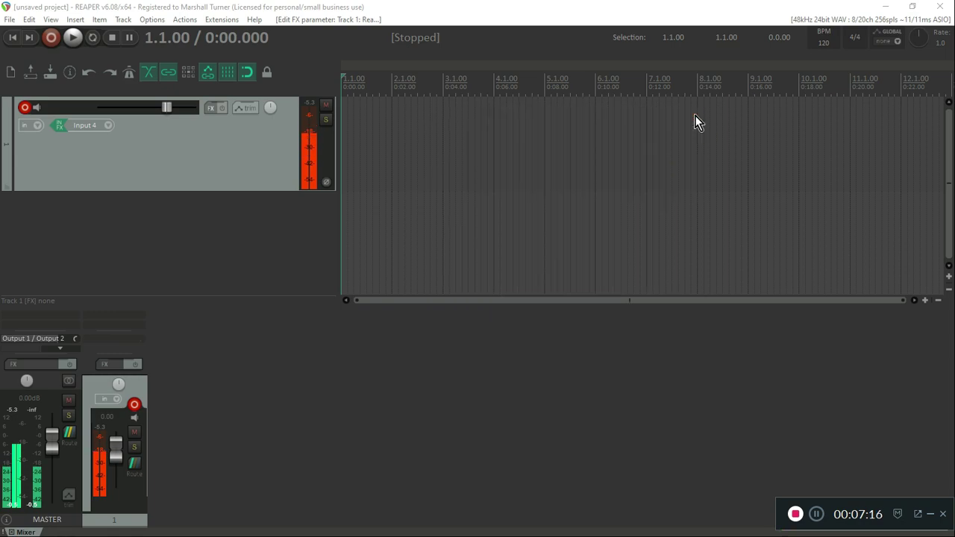
# Add the ReaEQ VST after ReaComp in track 1's input FX chain, leaving only the ReaEQ window open over the timeline
pyautogui.click(57, 129)
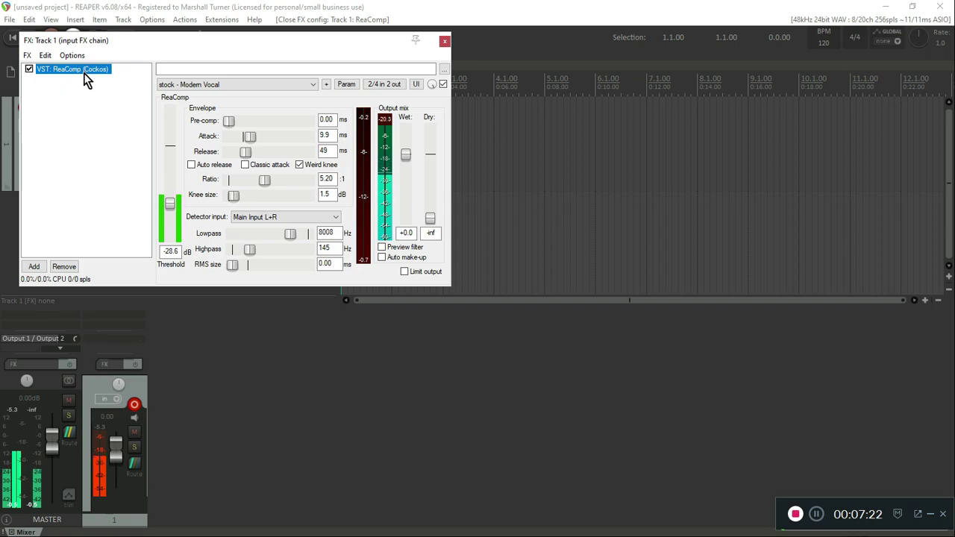
pyautogui.click(34, 268)
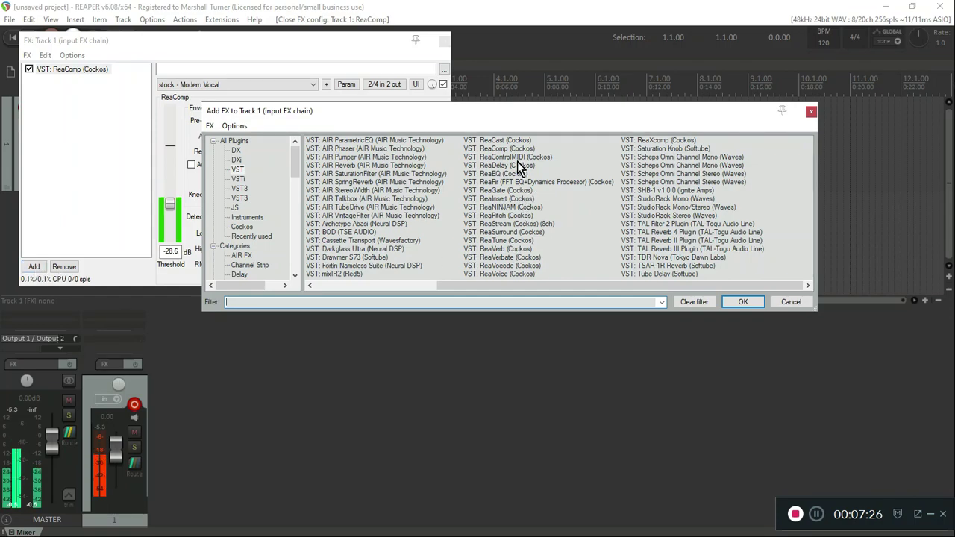
pyautogui.doubleClick(492, 175)
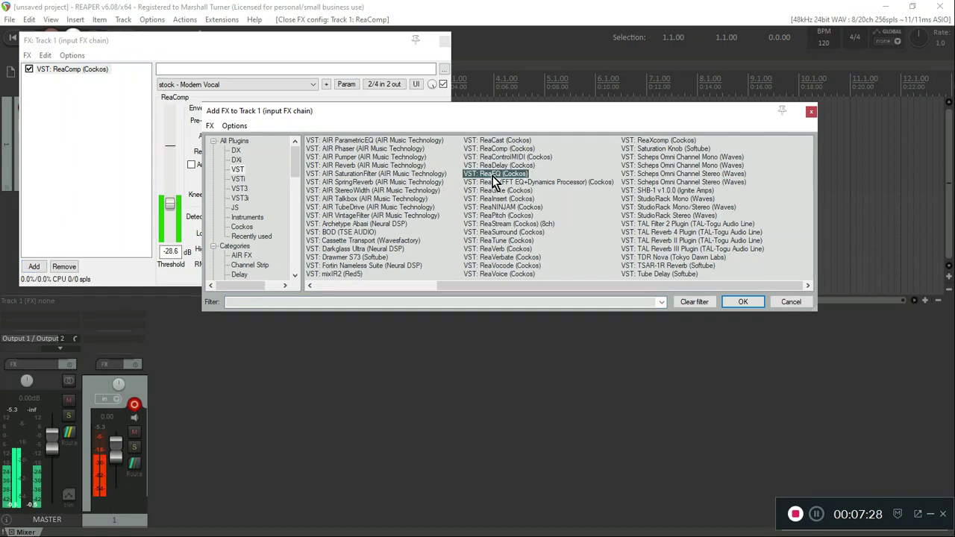
pyautogui.moveTo(225, 44); pyautogui.dragTo(504, 84)
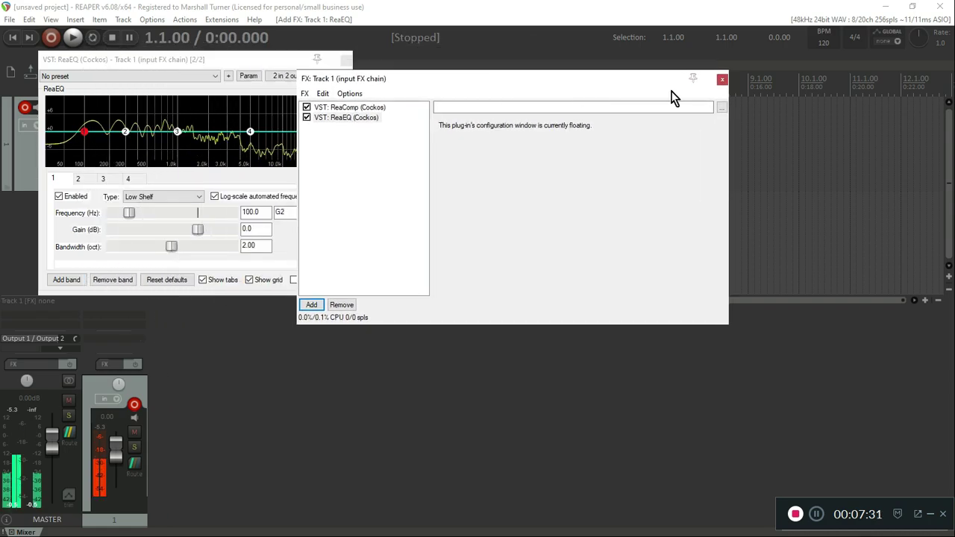
pyautogui.click(723, 80)
pyautogui.moveTo(243, 65); pyautogui.dragTo(573, 68)
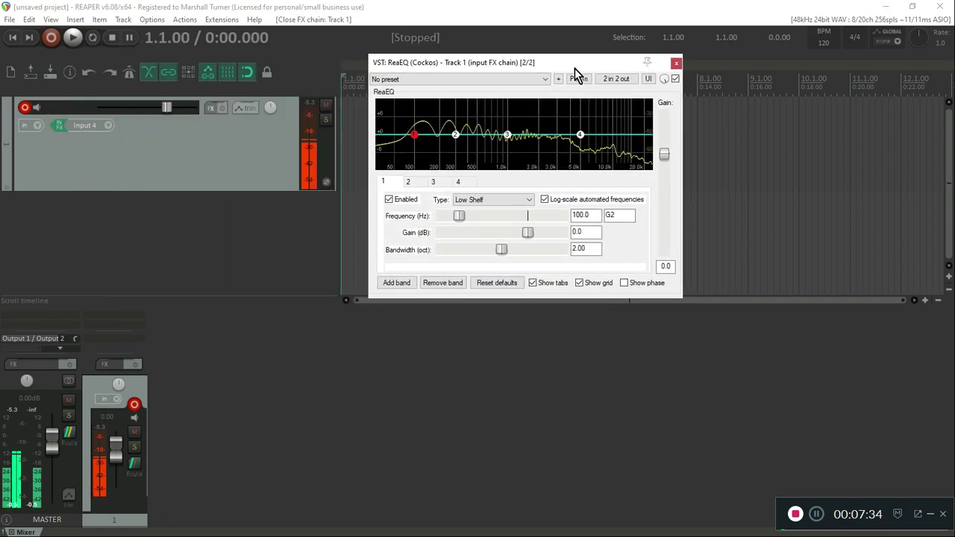
# Shape ReaEQ's low shelf band 1 with a gain of -inf, a frequency of about 154 Hz and a bandwidth of about 1.66 octaves
pyautogui.moveTo(415, 139)
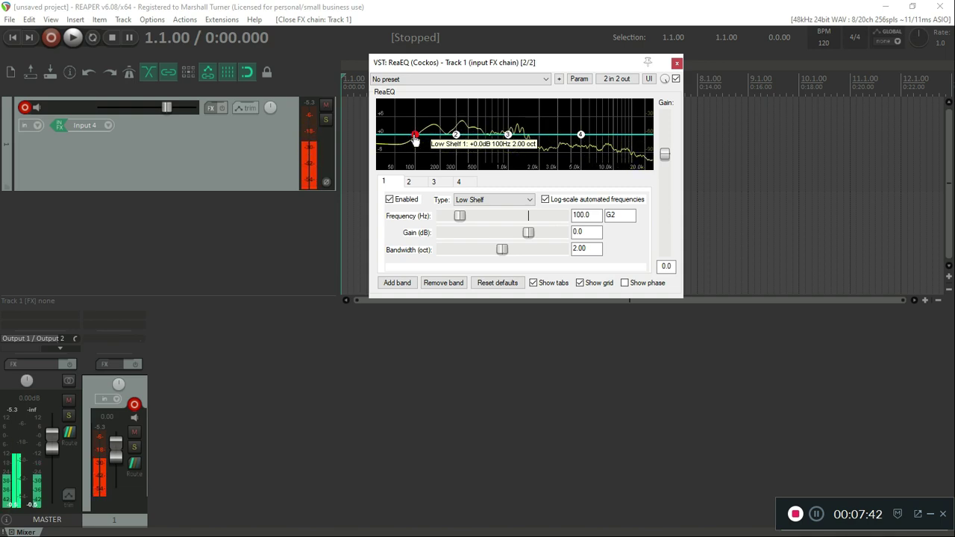
pyautogui.moveTo(415, 140); pyautogui.dragTo(416, 212)
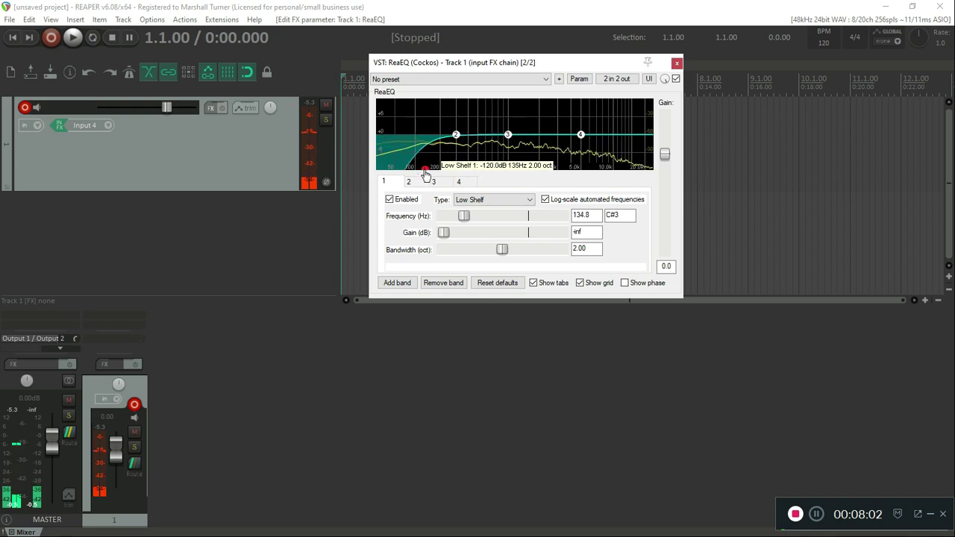
pyautogui.moveTo(426, 175); pyautogui.dragTo(430, 176)
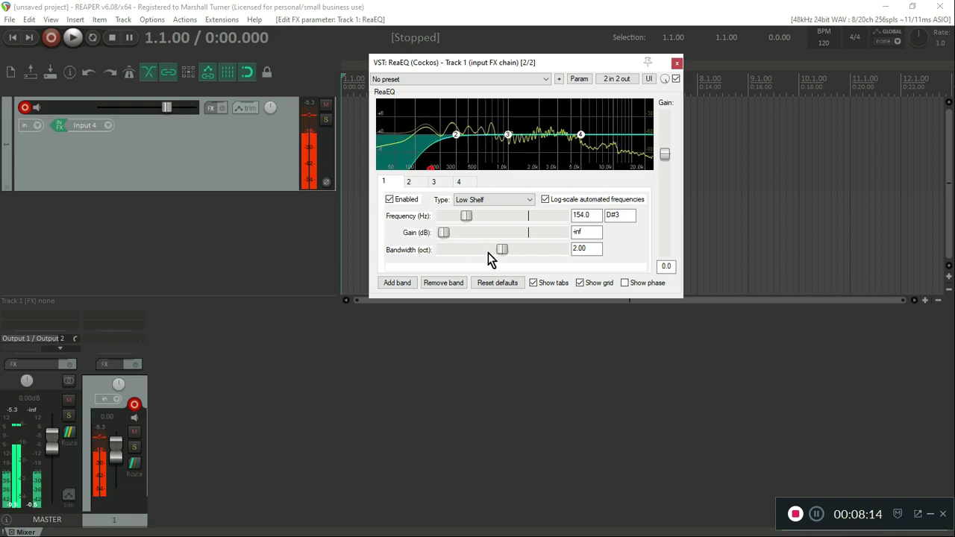
pyautogui.moveTo(501, 253); pyautogui.dragTo(500, 252)
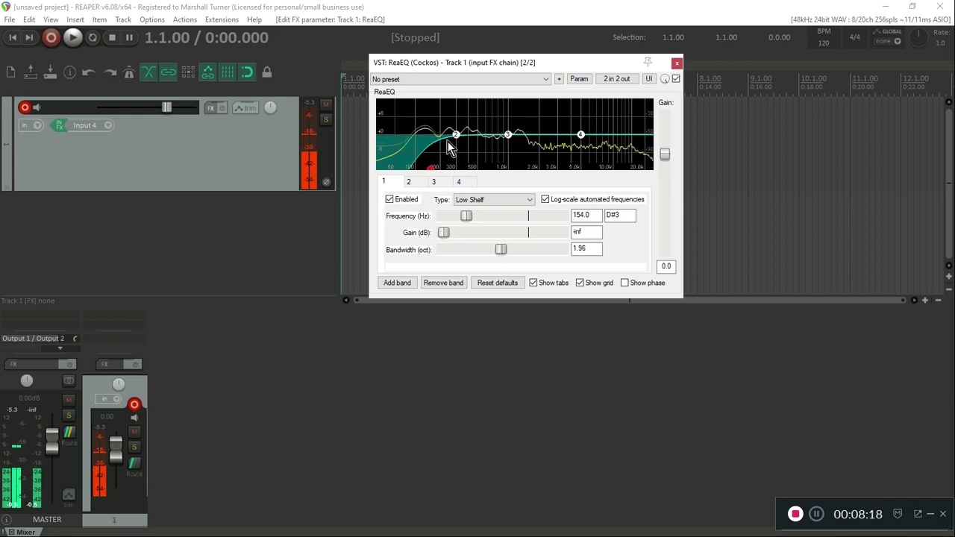
pyautogui.moveTo(503, 255); pyautogui.dragTo(493, 256)
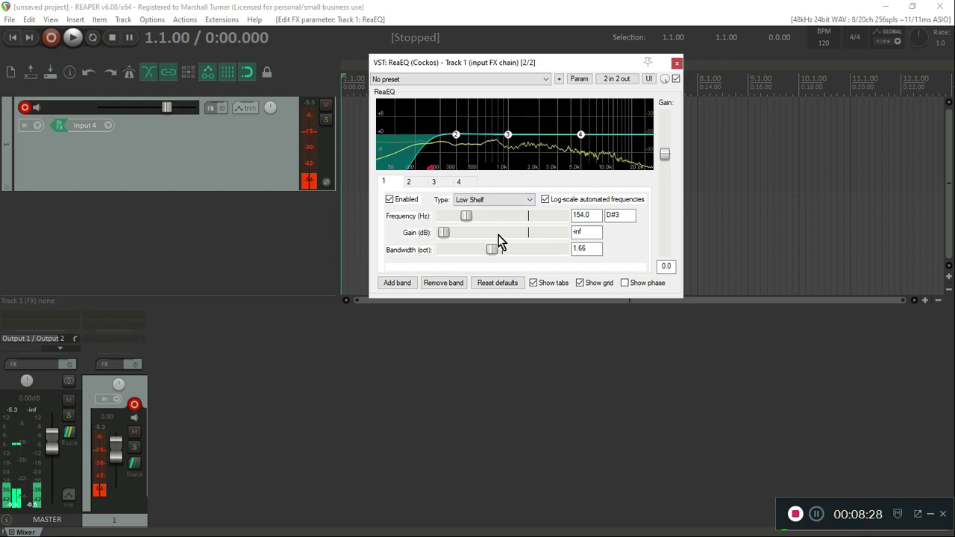
# Fine-tune the bandwidth of ReaEQ's low shelf band 1 to about 1.60 octaves and close the ReaEQ window
pyautogui.moveTo(493, 253); pyautogui.dragTo(481, 257)
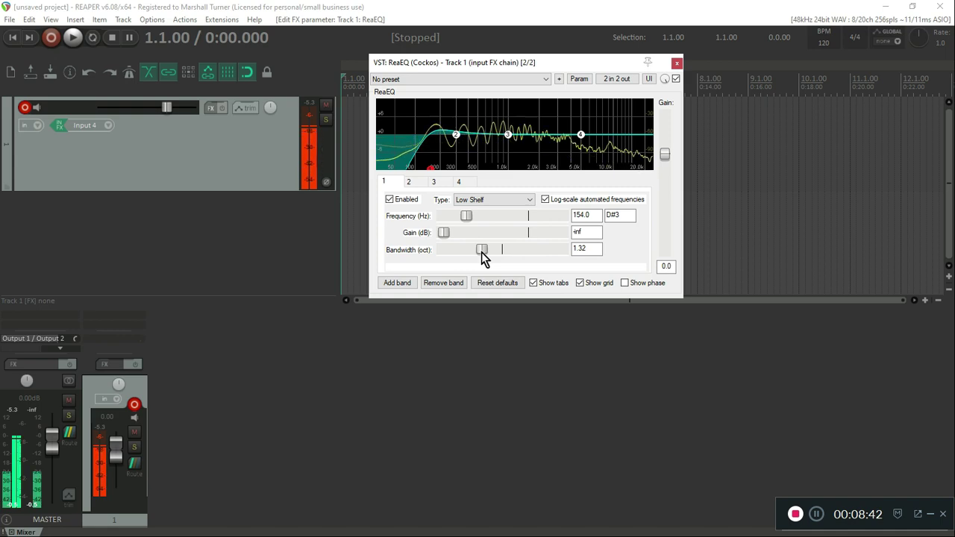
pyautogui.moveTo(483, 256); pyautogui.dragTo(491, 257)
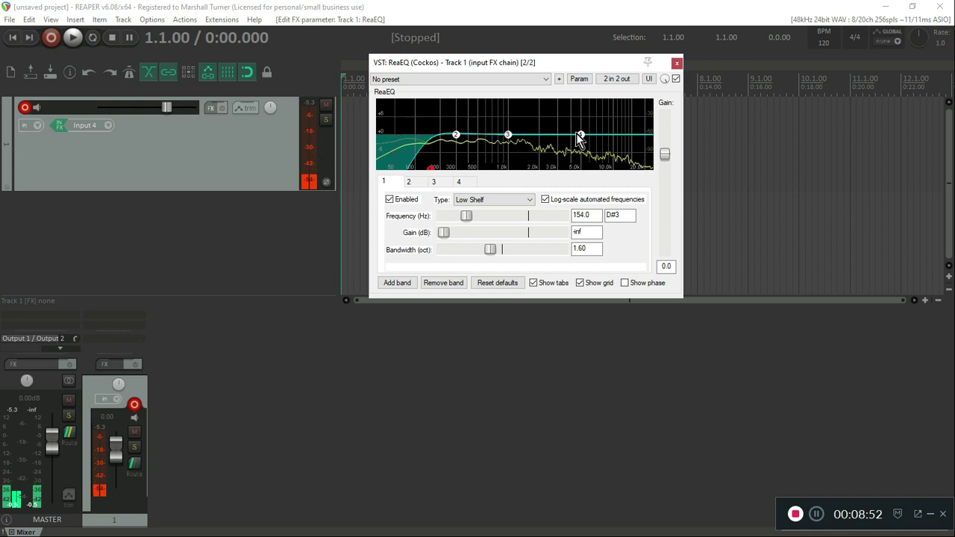
pyautogui.moveTo(581, 135)
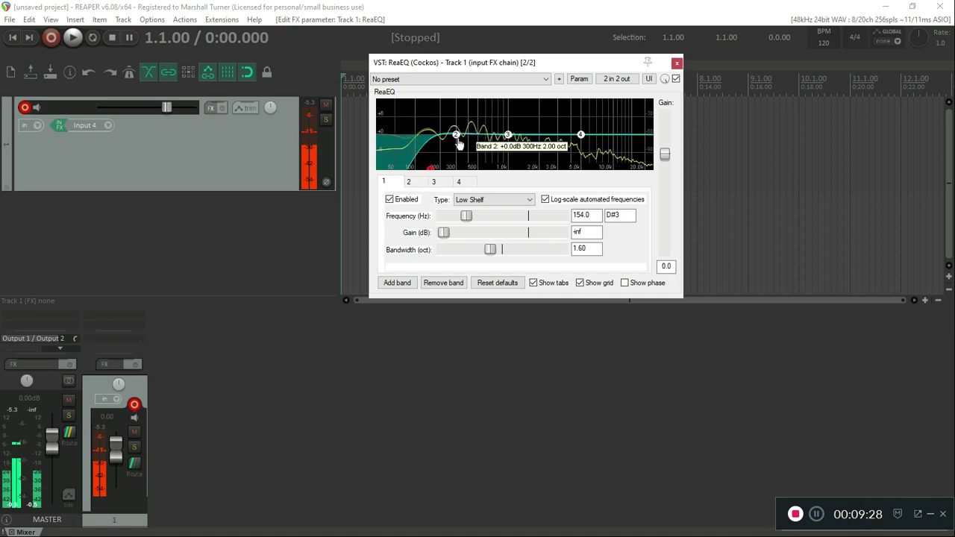
pyautogui.click(676, 63)
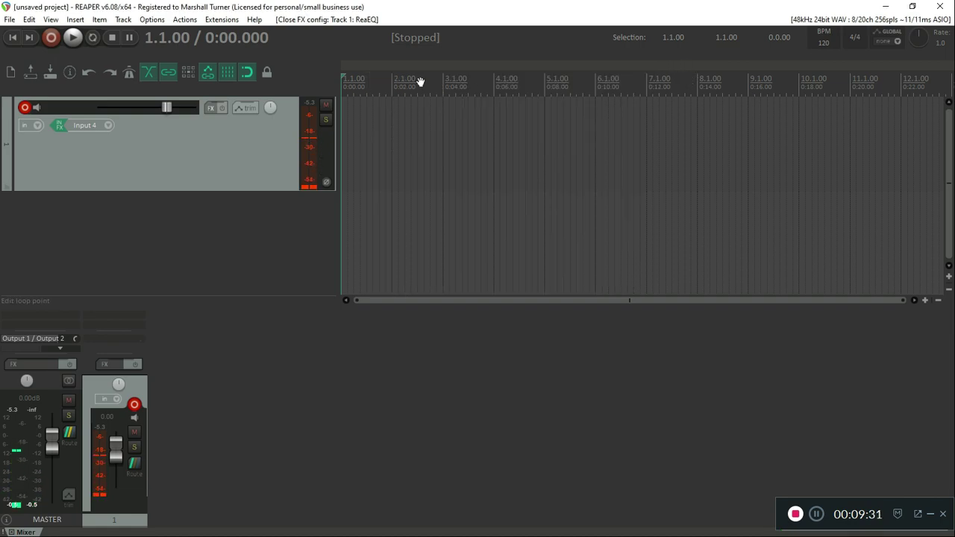
# Move ReaEQ above ReaComp in track 1's input FX chain and close the chain window
pyautogui.click(62, 131)
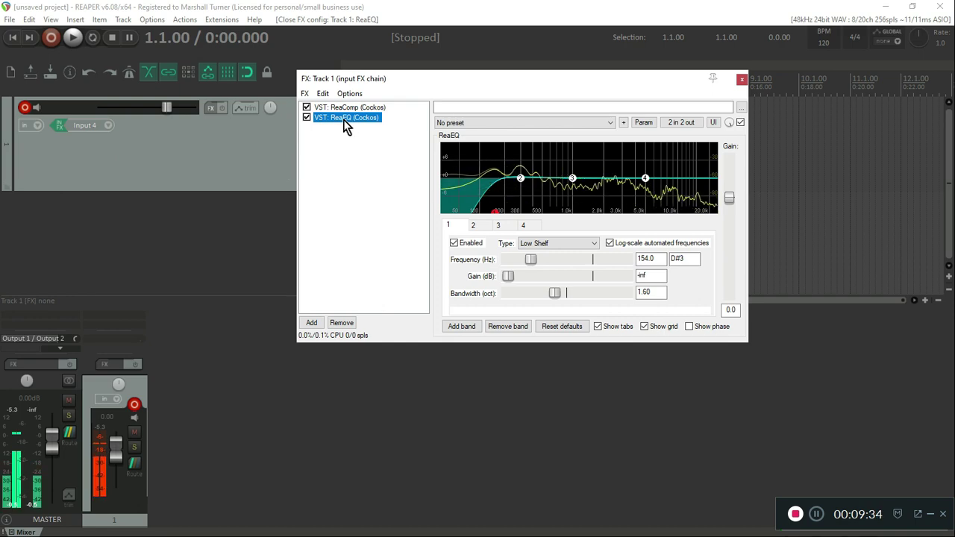
pyautogui.moveTo(343, 120); pyautogui.dragTo(346, 111)
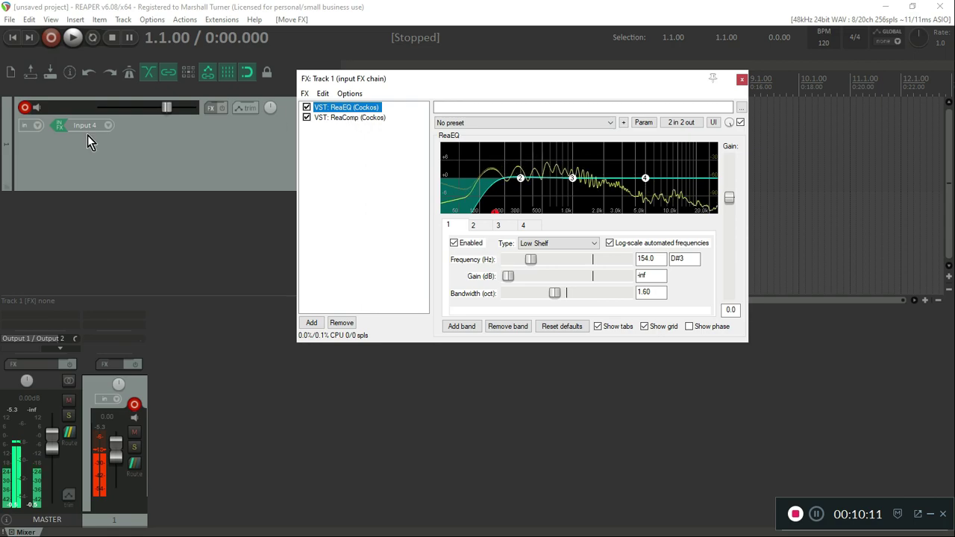
pyautogui.click(741, 79)
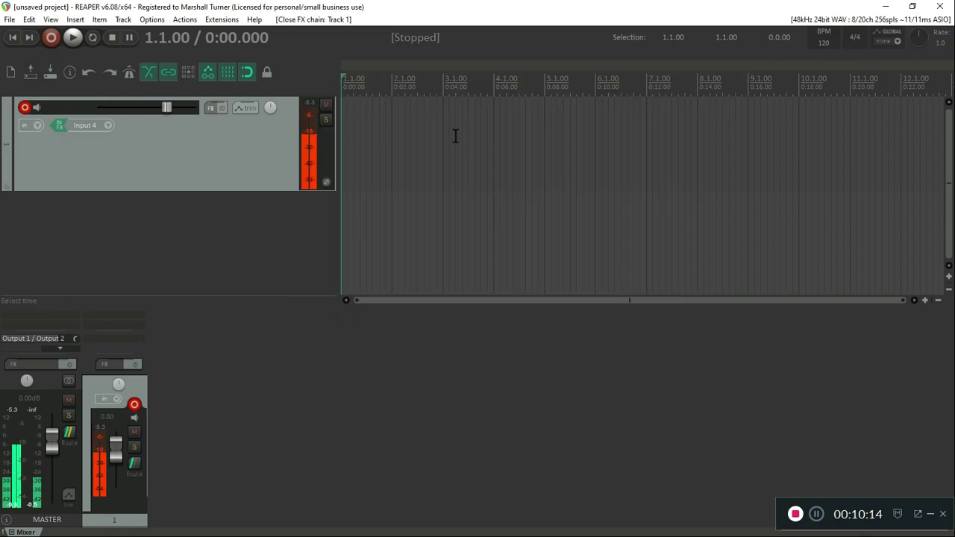
# Record a test take on track 1 while bypassing and re-enabling ReaComp in the input FX chain
pyautogui.click(52, 39)
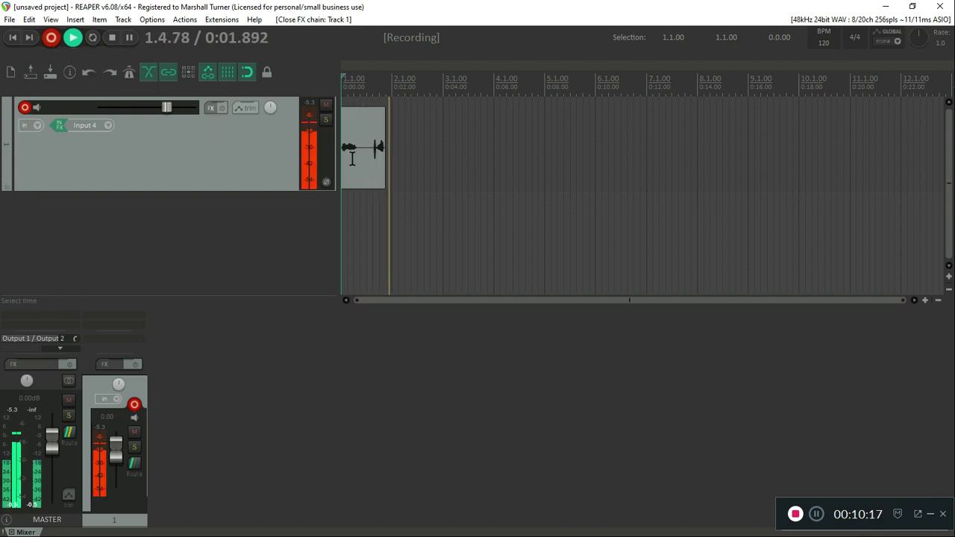
pyautogui.click(58, 126)
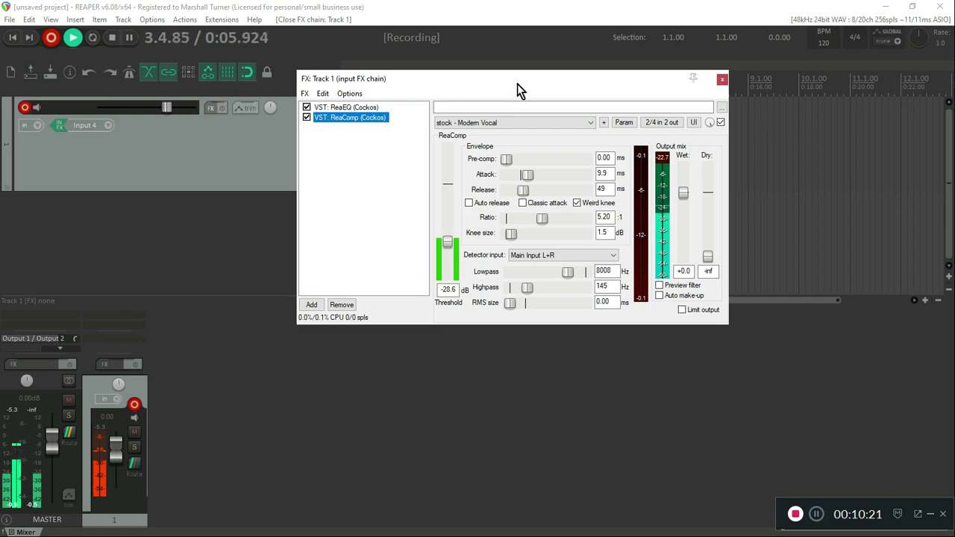
pyautogui.moveTo(517, 82); pyautogui.dragTo(177, 139)
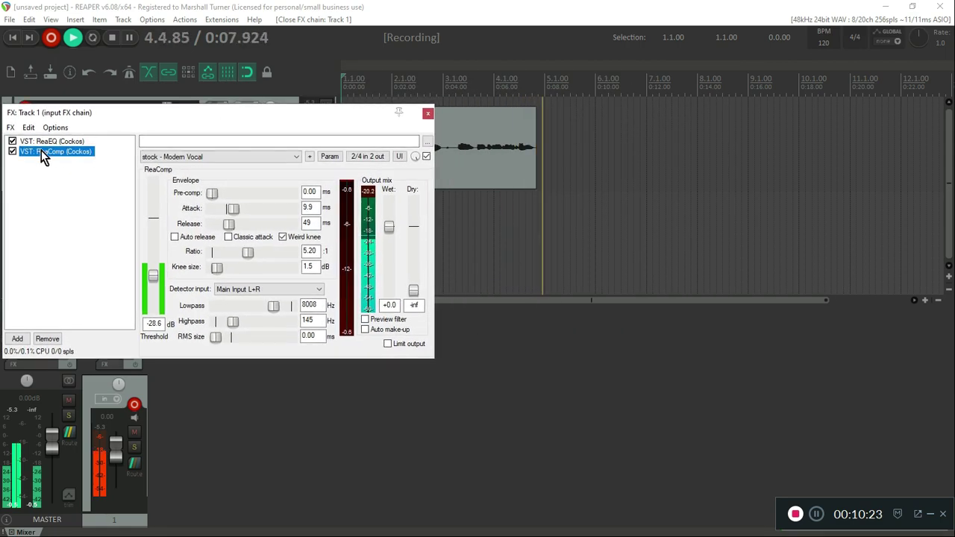
pyautogui.click(12, 152)
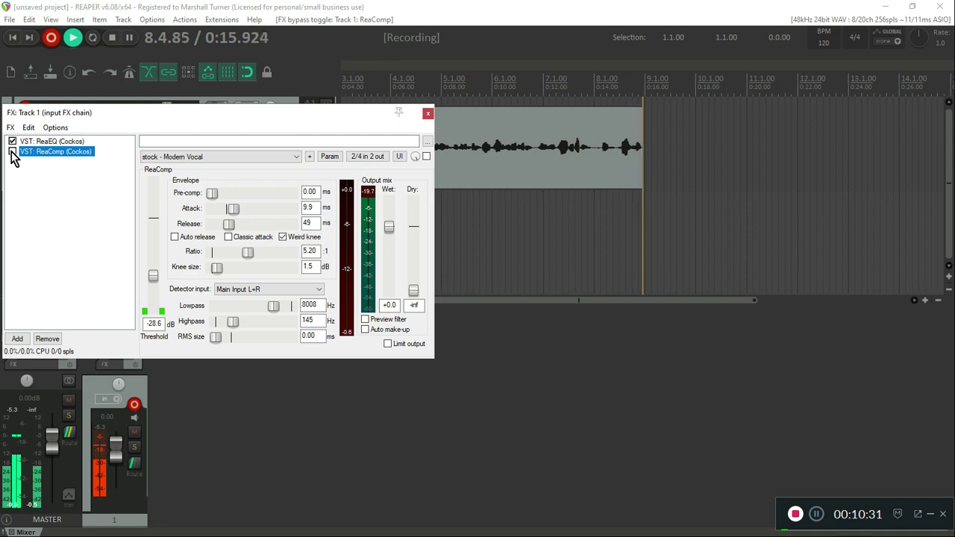
pyautogui.click(12, 153)
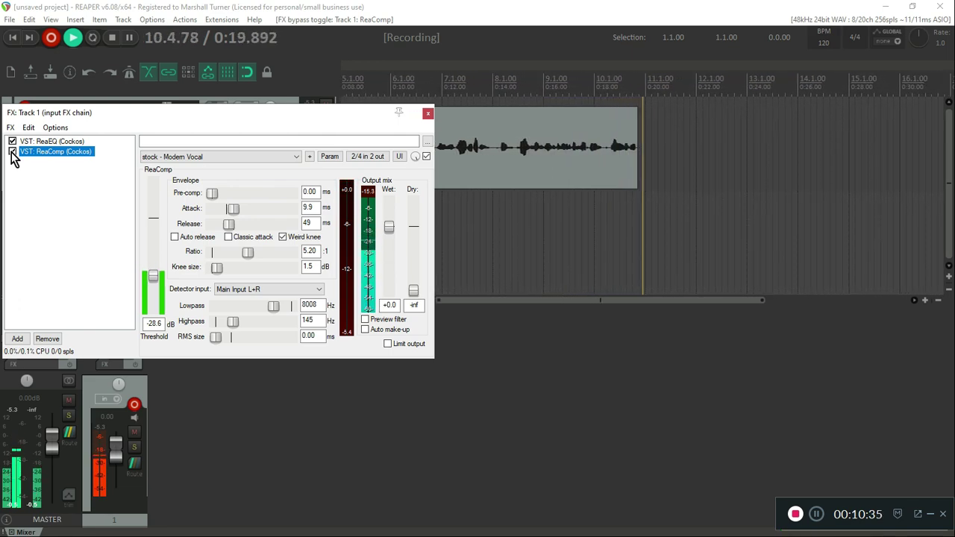
pyautogui.click(428, 118)
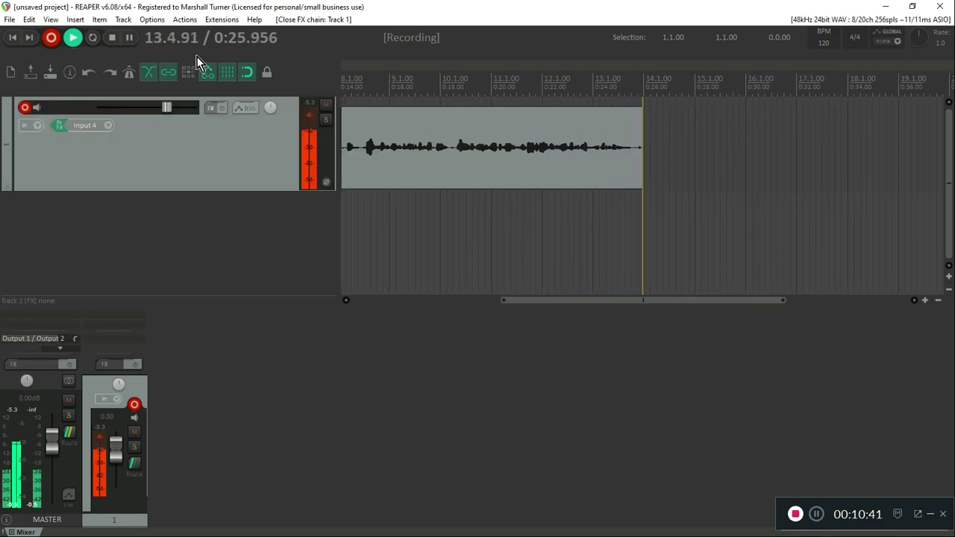
# Stop the recording, delete the recorded test file and return to the start of the project
pyautogui.click(112, 37)
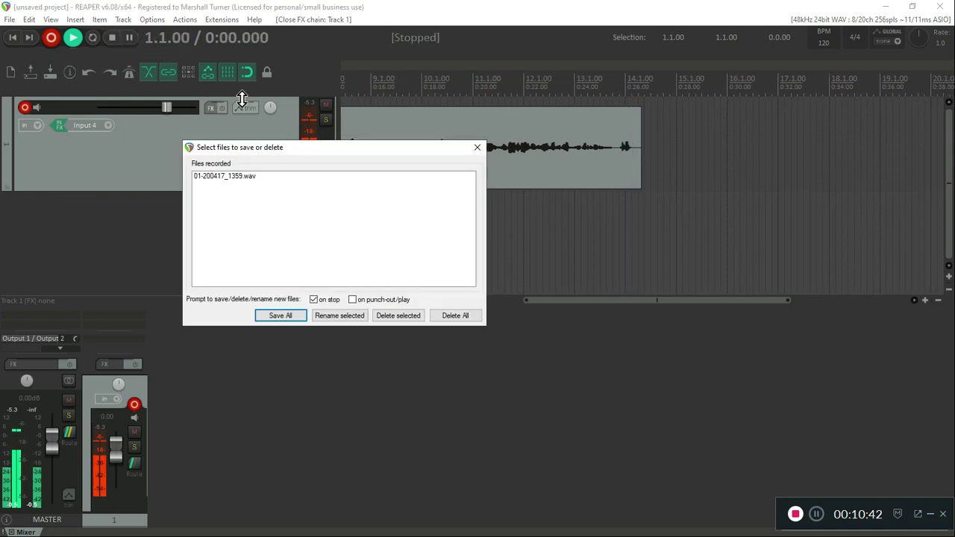
pyautogui.click(474, 315)
pyautogui.click(467, 320)
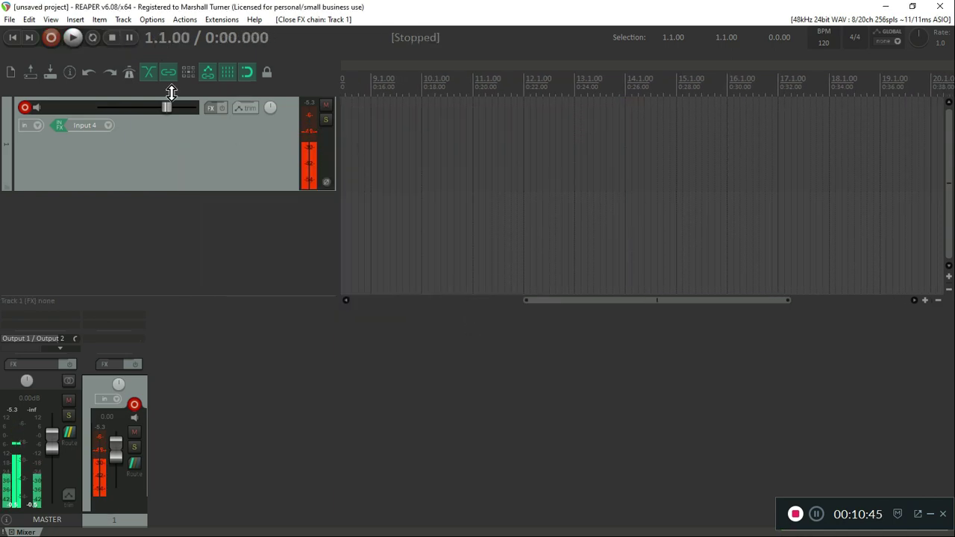
pyautogui.click(13, 37)
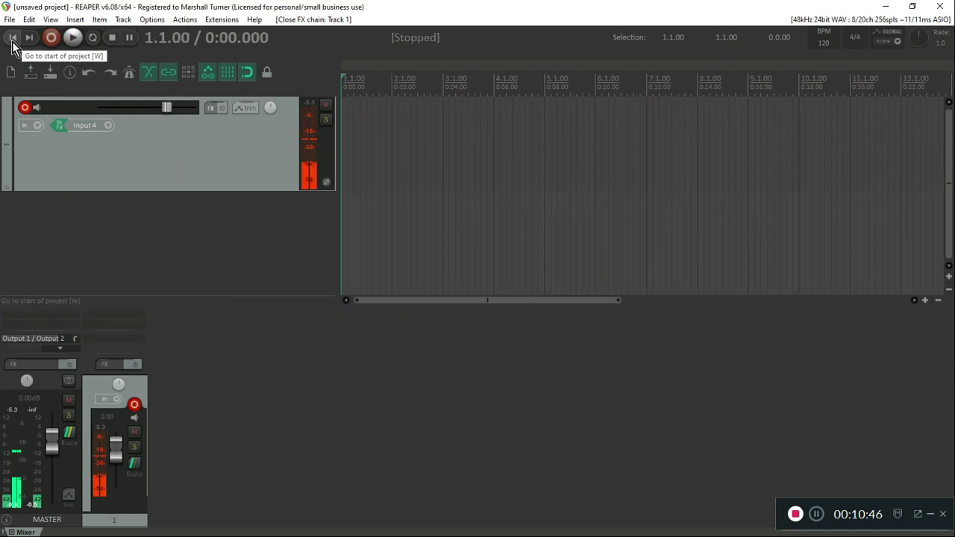
# Add ReaDelay to track 1's FX with wet about -22.6 dB, feedback about -10.6 dB, highpass about 204 Hz and lowpass about 9688 Hz
pyautogui.click(215, 109)
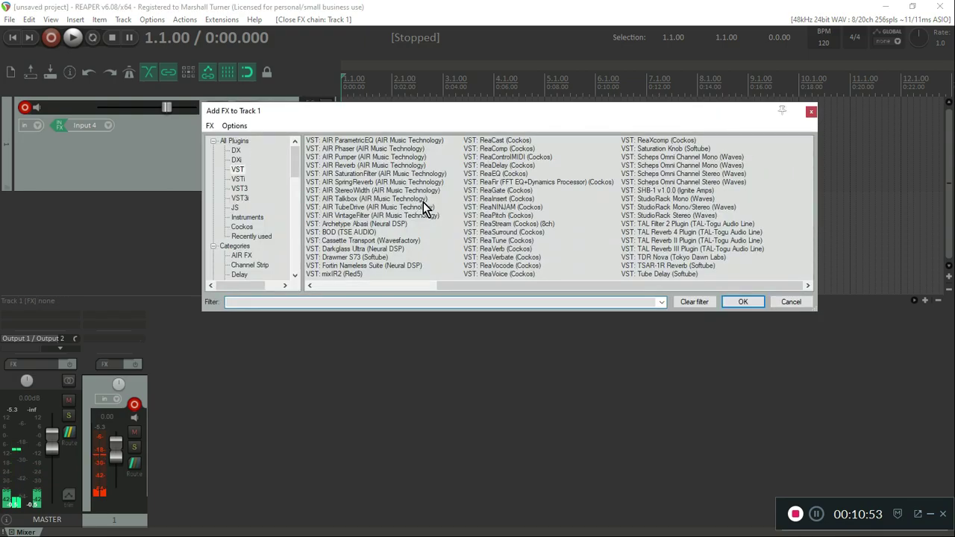
pyautogui.doubleClick(497, 166)
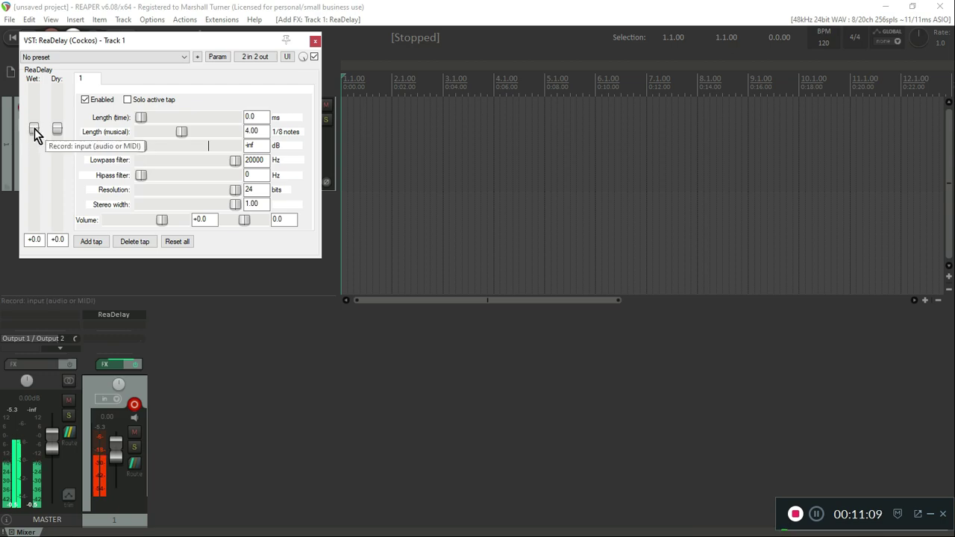
pyautogui.moveTo(34, 132); pyautogui.dragTo(32, 173)
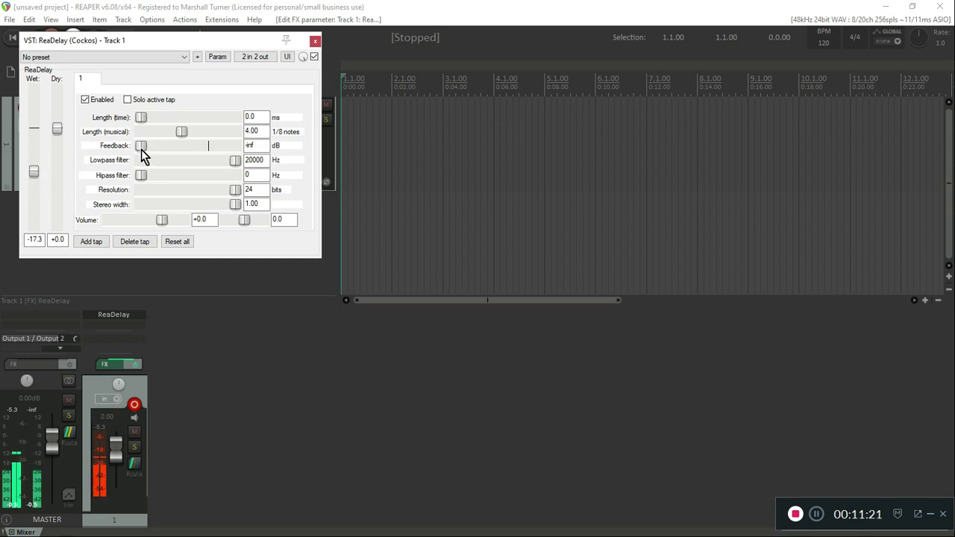
pyautogui.moveTo(141, 150); pyautogui.dragTo(188, 155)
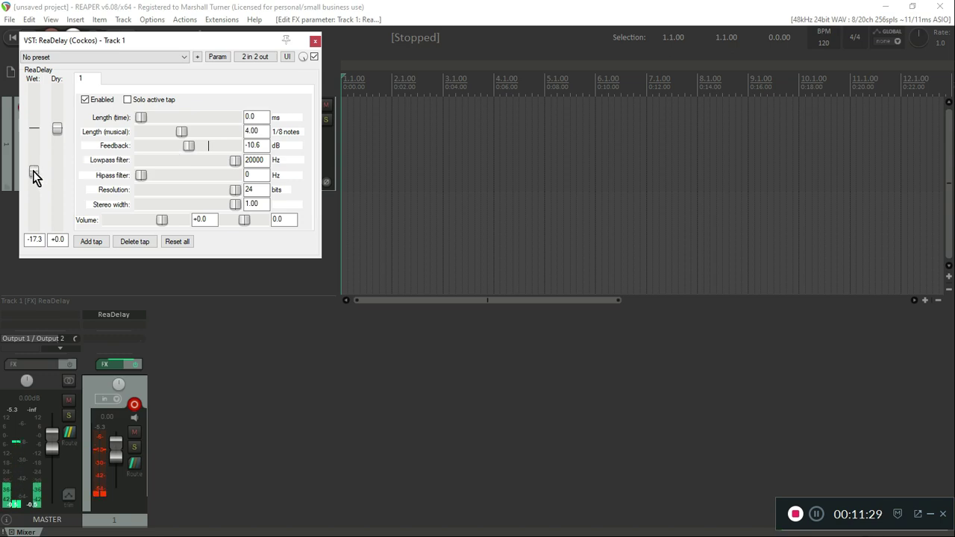
pyautogui.moveTo(34, 173); pyautogui.dragTo(35, 184)
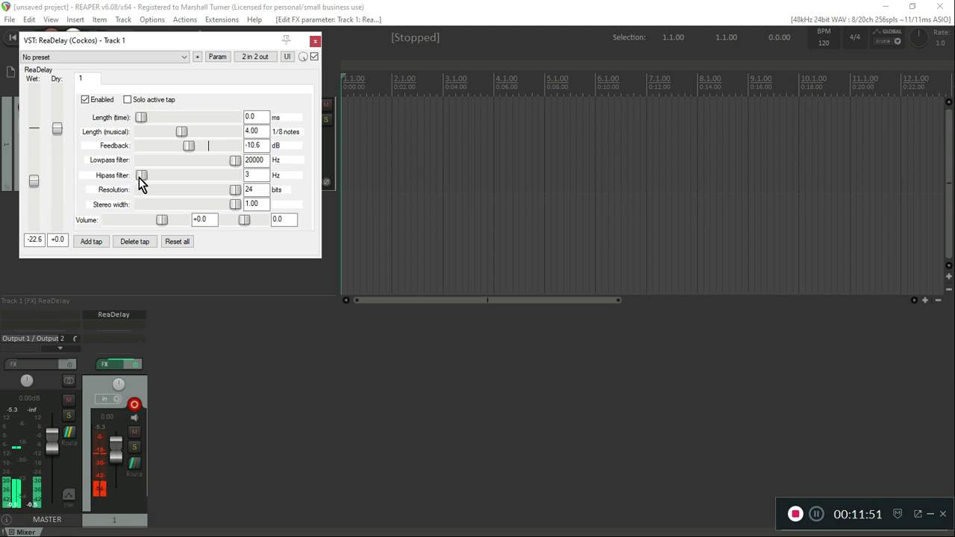
pyautogui.moveTo(139, 180); pyautogui.dragTo(142, 181)
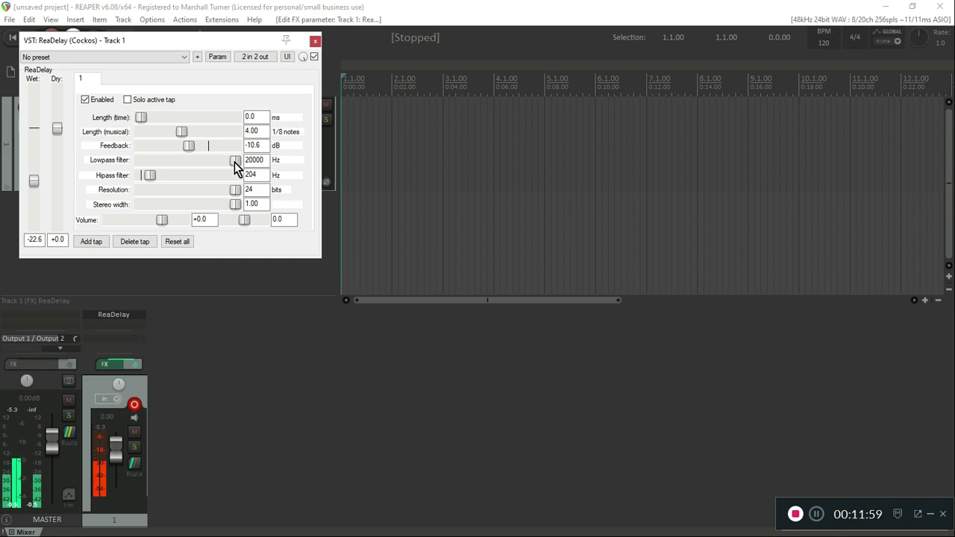
pyautogui.moveTo(234, 161); pyautogui.dragTo(206, 162)
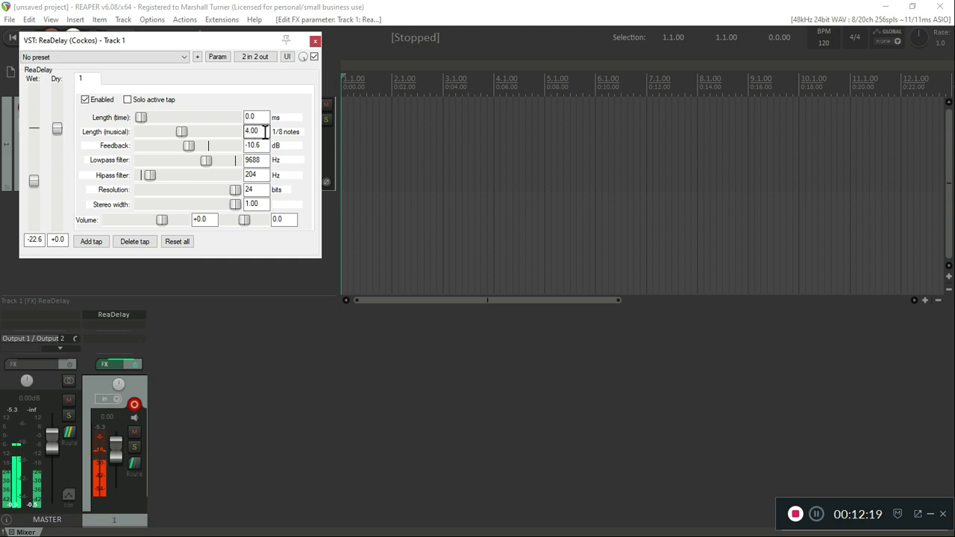
# Set the project tempo to 110 BPM
pyautogui.click(828, 47)
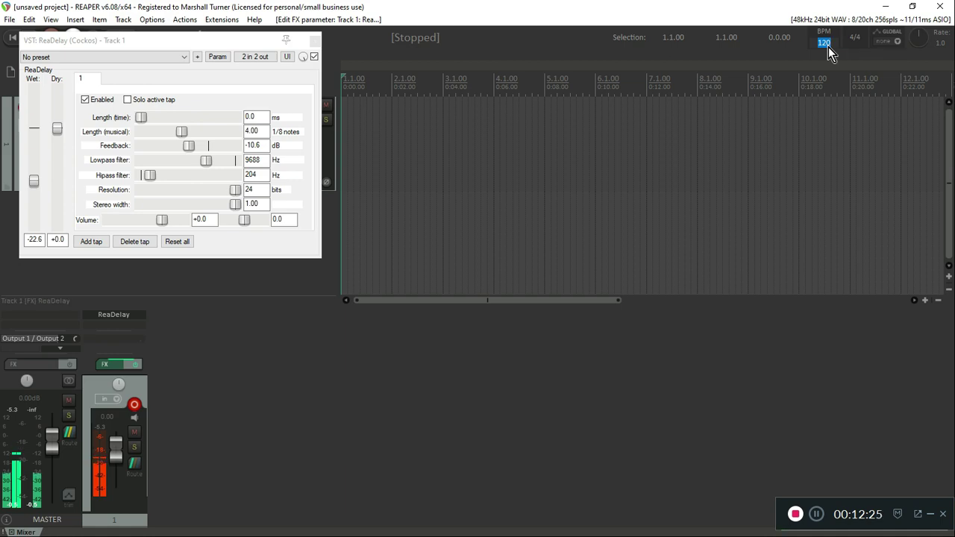
pyautogui.write('110')
pyautogui.press('Return')
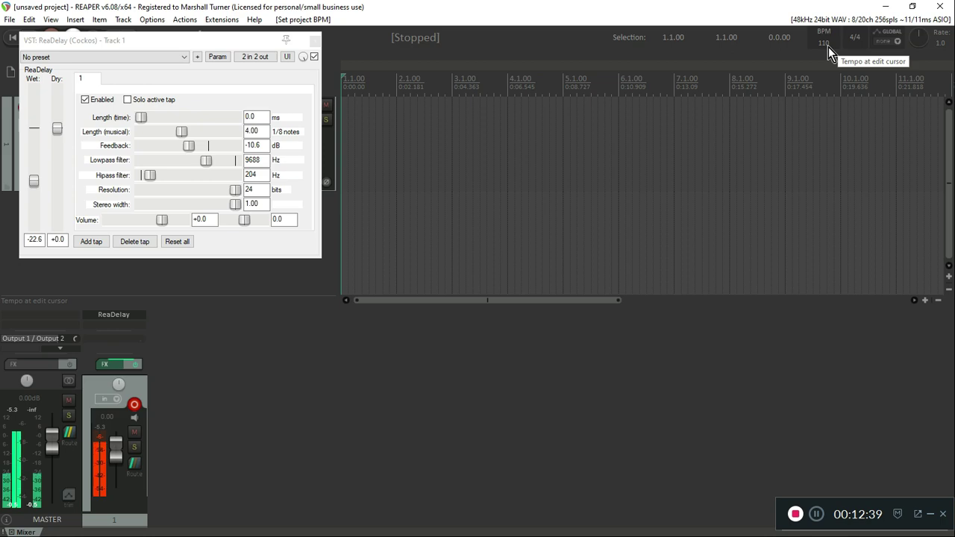
# Set the project tempo to 90 BPM
pyautogui.click(828, 47)
pyautogui.click(828, 47)
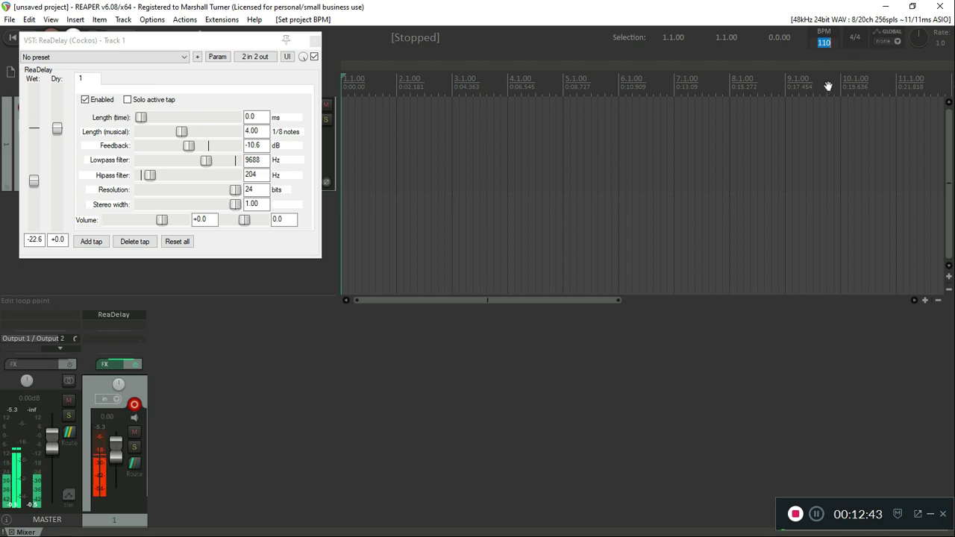
pyautogui.write('90')
pyautogui.press('Return')
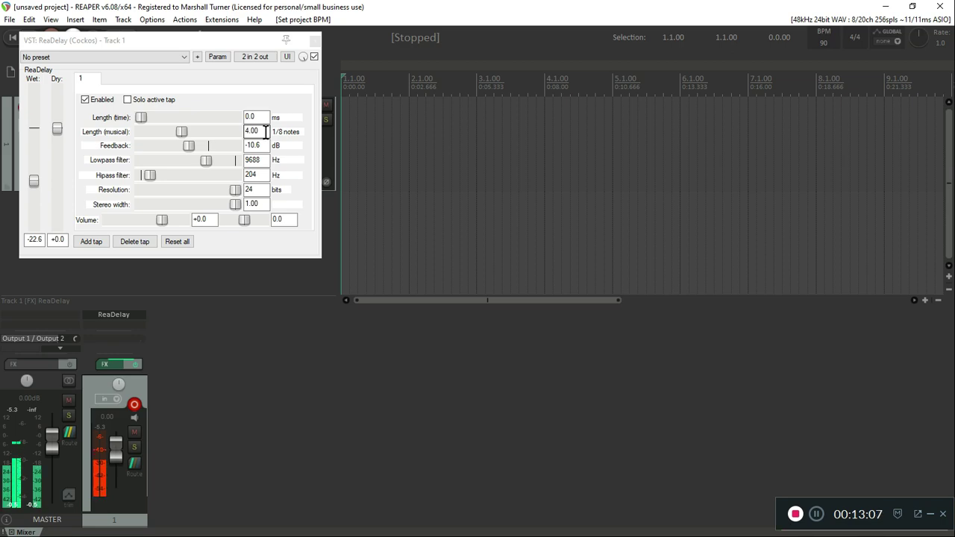
# Set ReaDelay's musical length to 3.98 eighth notes and start playback with the metronome enabled
pyautogui.moveTo(265, 132); pyautogui.dragTo(234, 132)
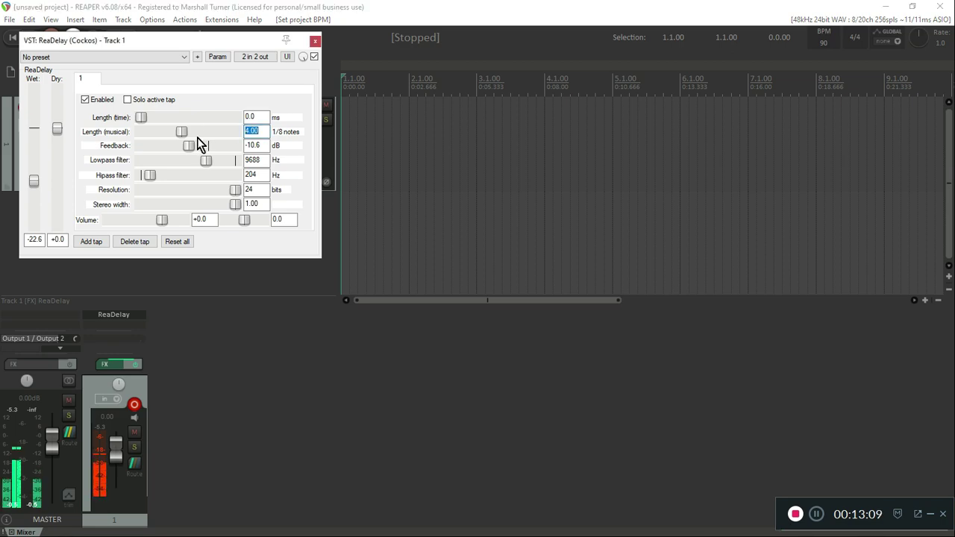
pyautogui.write('3.98')
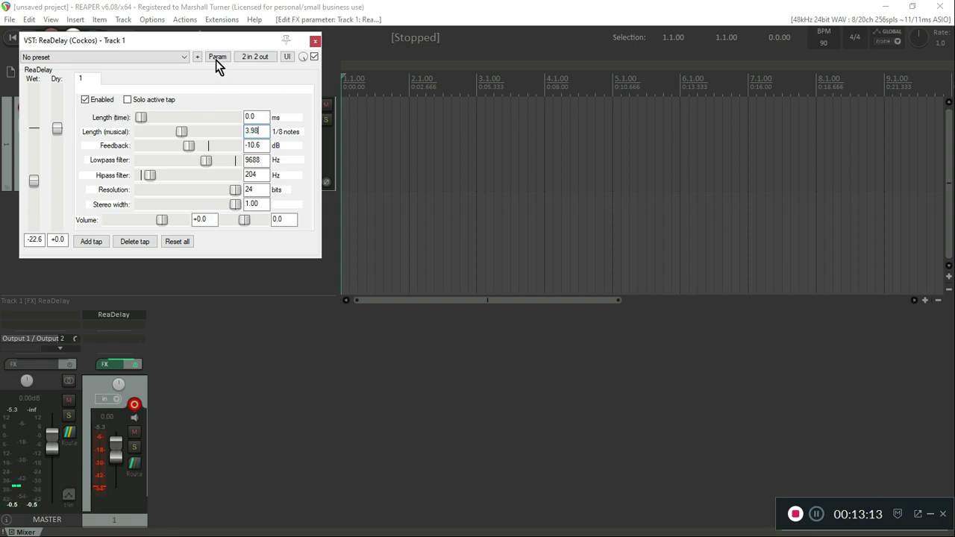
pyautogui.moveTo(206, 43); pyautogui.dragTo(503, 122)
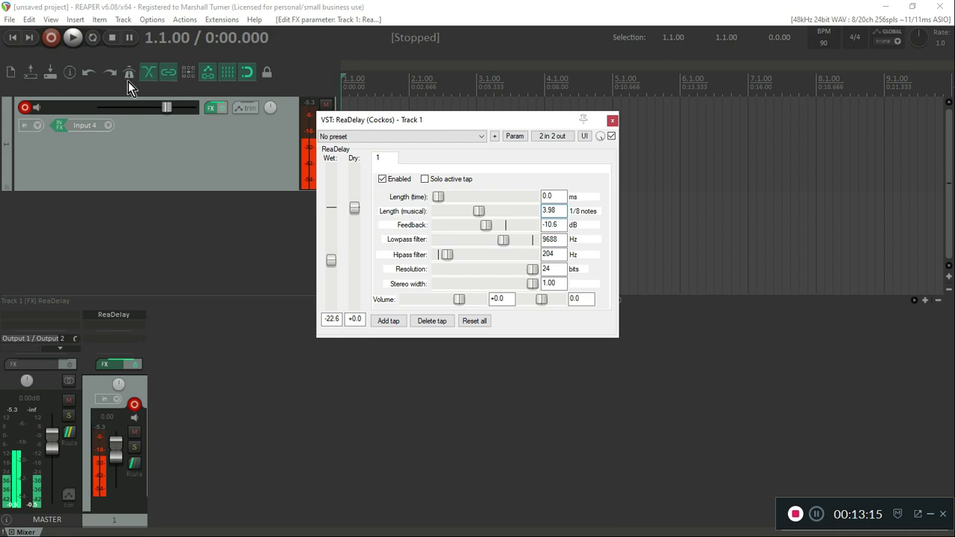
pyautogui.click(74, 39)
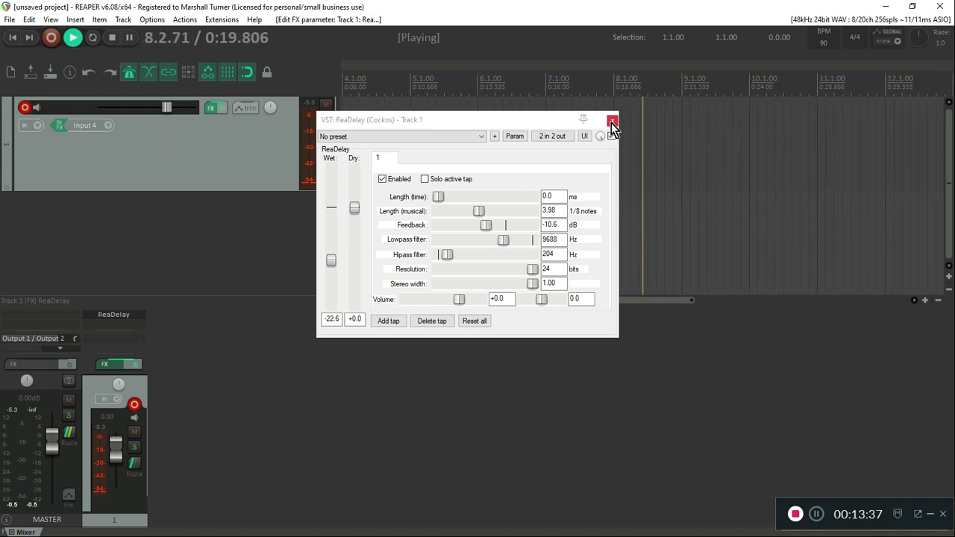
# Try 3.6 eighth notes as ReaDelay's musical length during playback and settle on 3.94
pyautogui.doubleClick(549, 212)
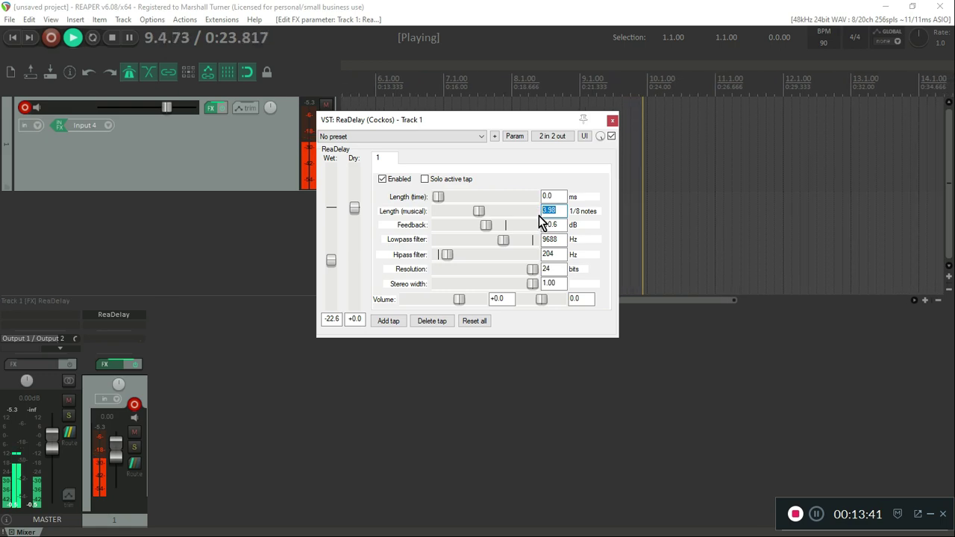
pyautogui.write('3.6')
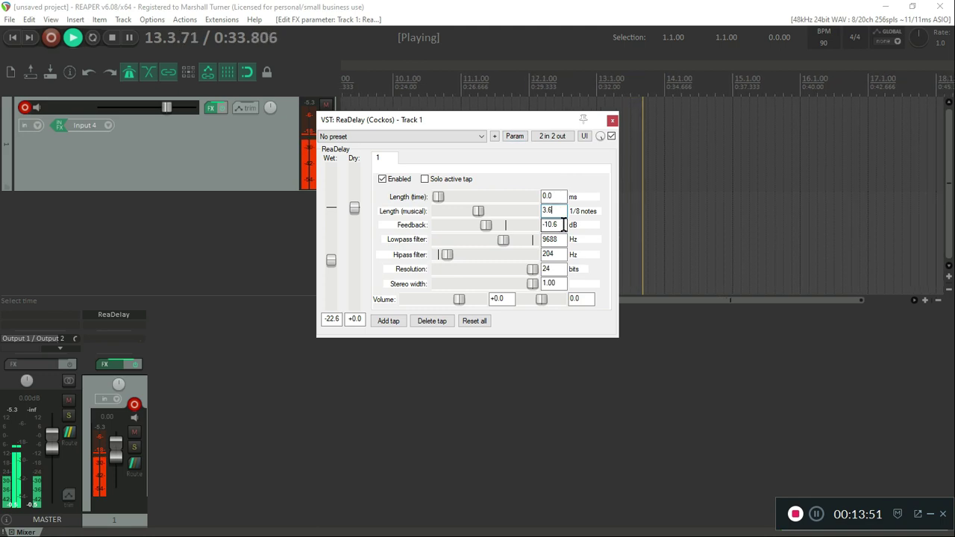
pyautogui.moveTo(552, 210); pyautogui.dragTo(543, 211)
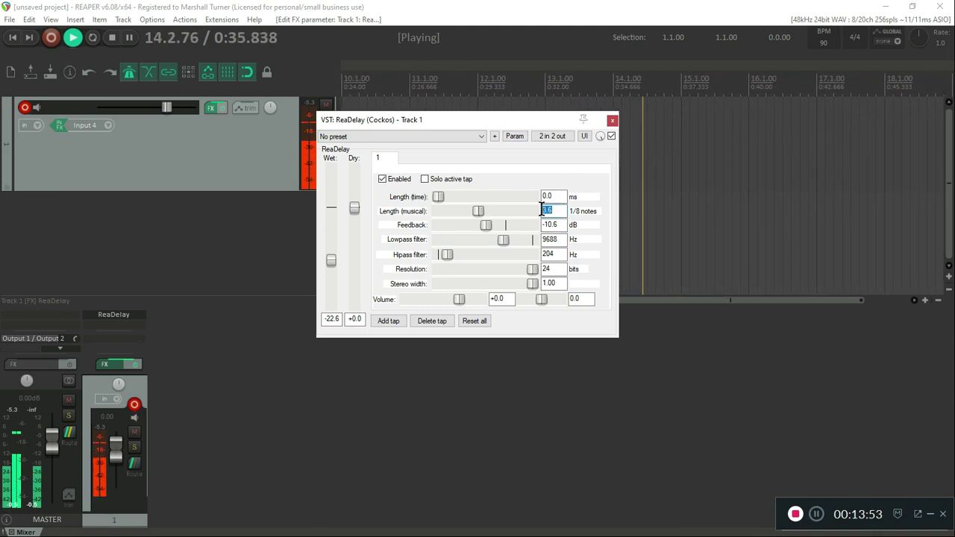
pyautogui.write('3.94')
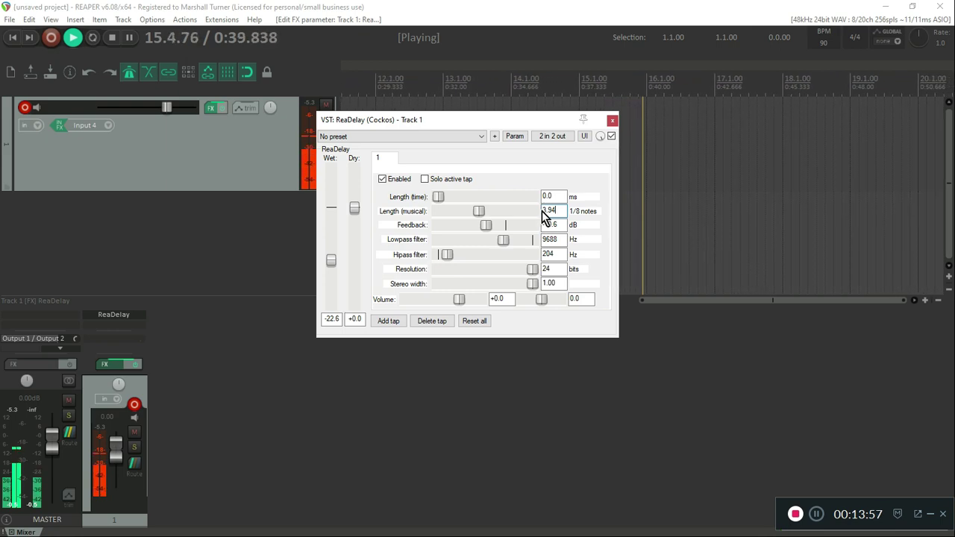
# Stop playback, compare the sound with ReaDelay on and off, and leave it bypassed with its window closed
pyautogui.click(116, 38)
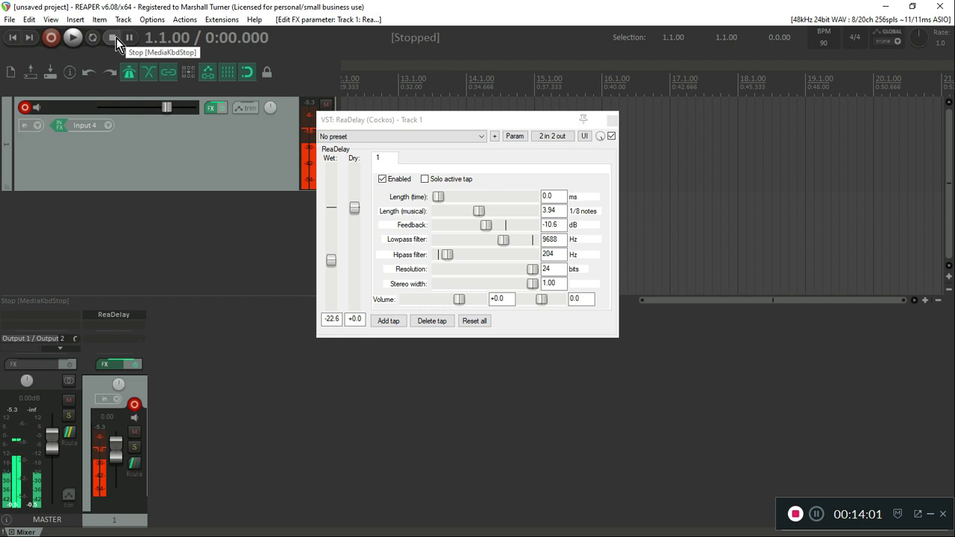
pyautogui.click(611, 136)
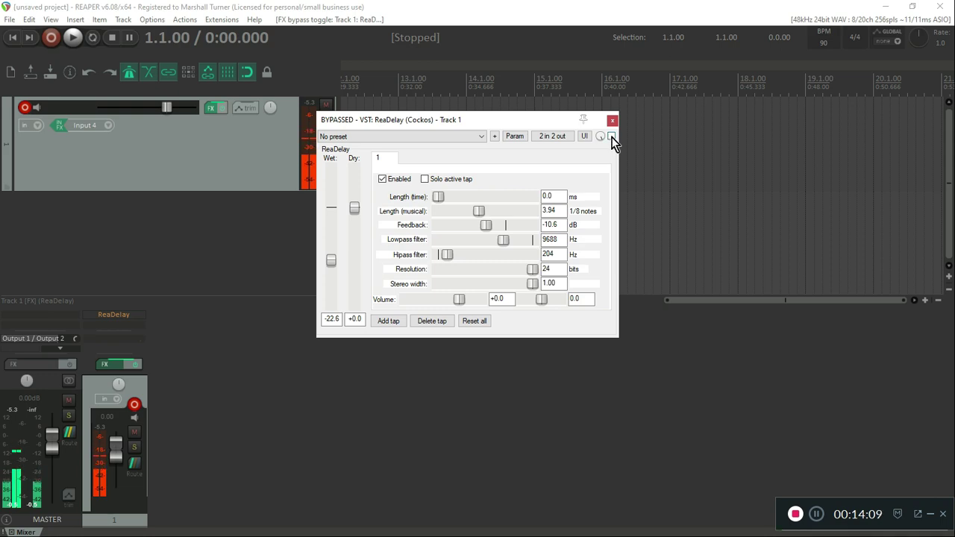
pyautogui.click(611, 135)
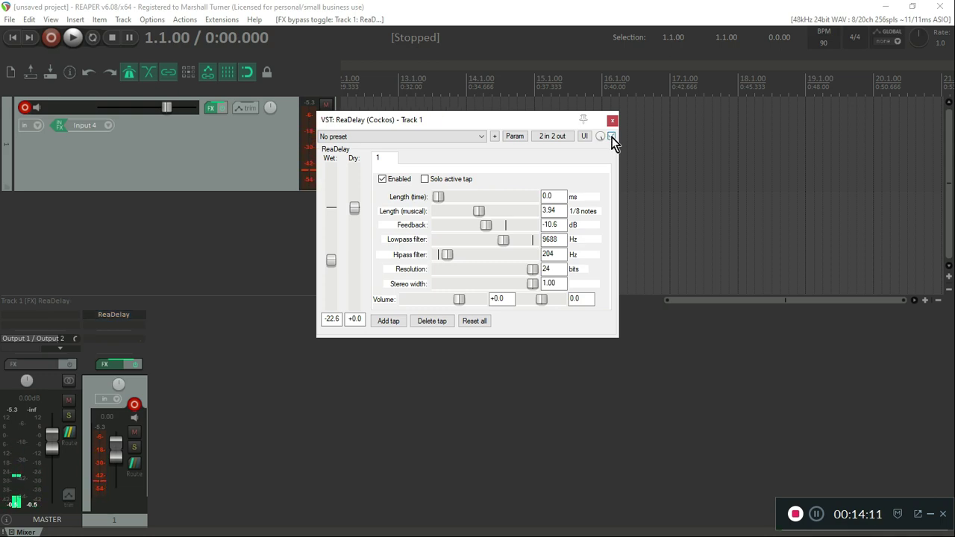
pyautogui.click(612, 136)
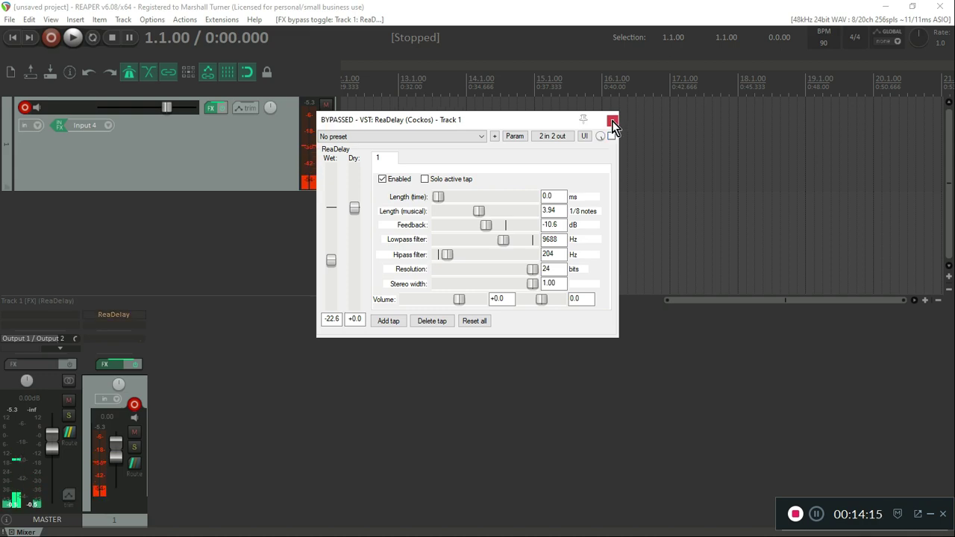
pyautogui.click(612, 121)
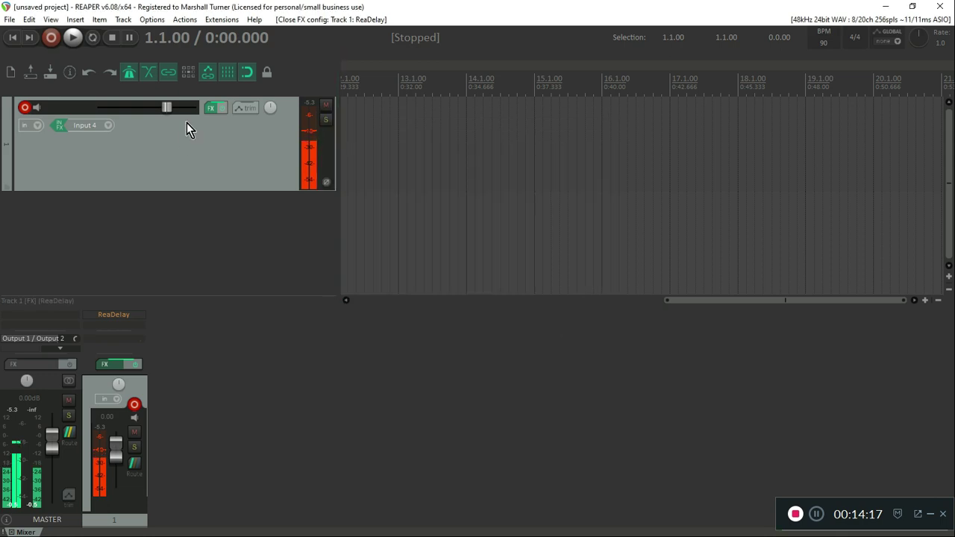
# Add ReaVerb to track 1's FX chain after ReaDelay and load its sweetverbo preset
pyautogui.click(212, 110)
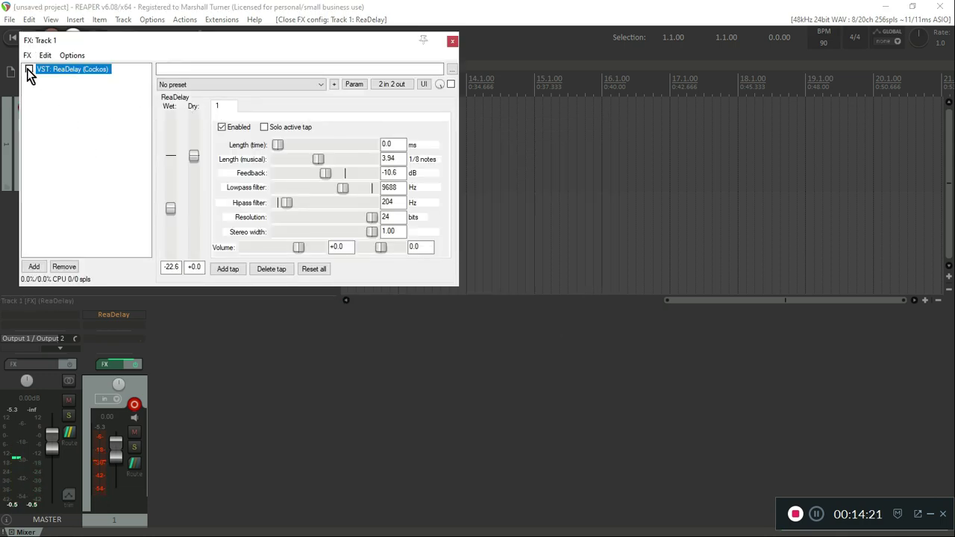
pyautogui.click(33, 270)
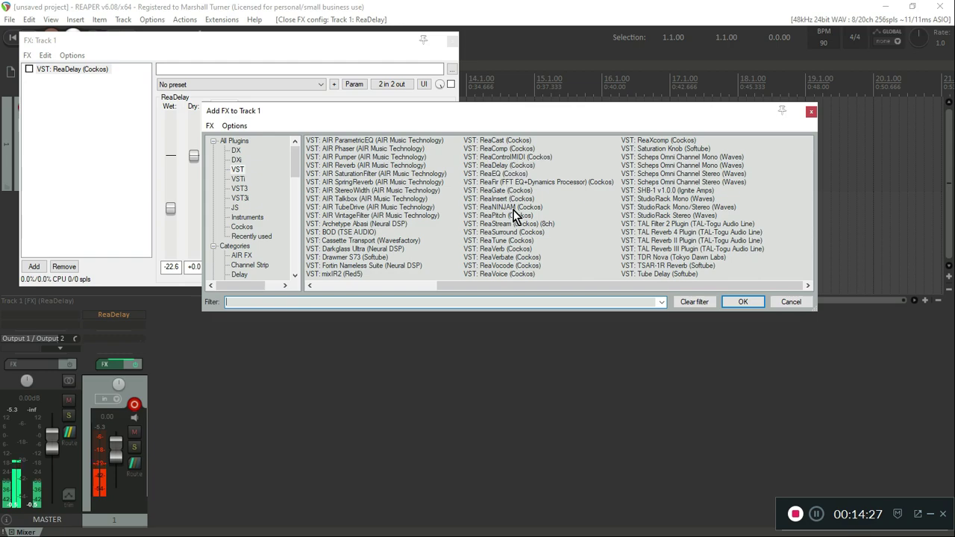
pyautogui.doubleClick(497, 249)
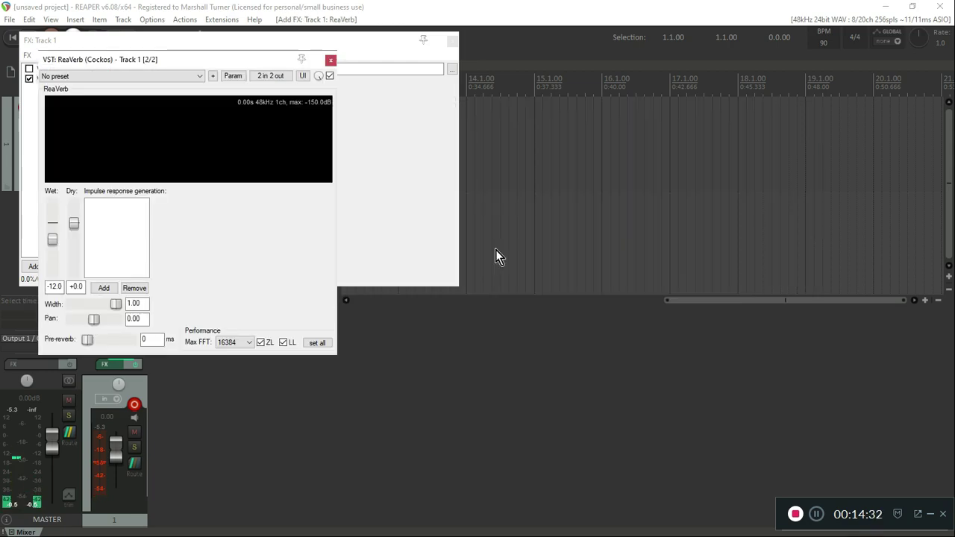
pyautogui.click(177, 78)
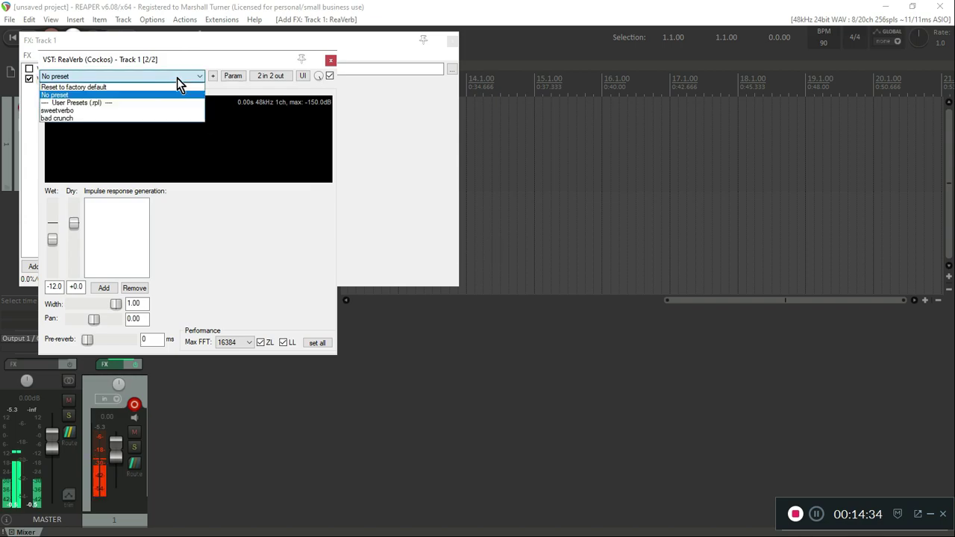
pyautogui.click(147, 110)
pyautogui.moveTo(187, 60); pyautogui.dragTo(610, 83)
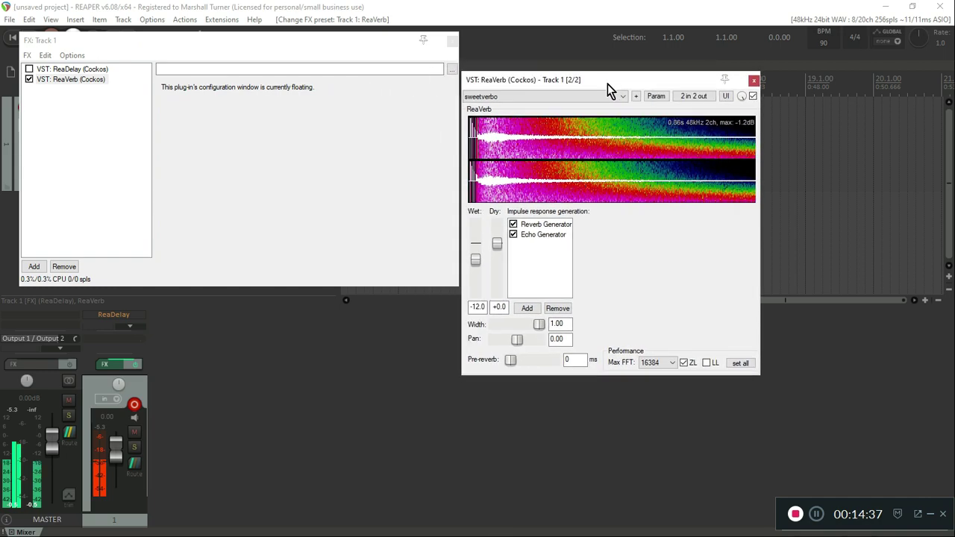
# Lower ReaVerb's wet level to about -37.8 dB and re-enable ReaDelay, closing the effect windows
pyautogui.moveTo(477, 261); pyautogui.dragTo(482, 288)
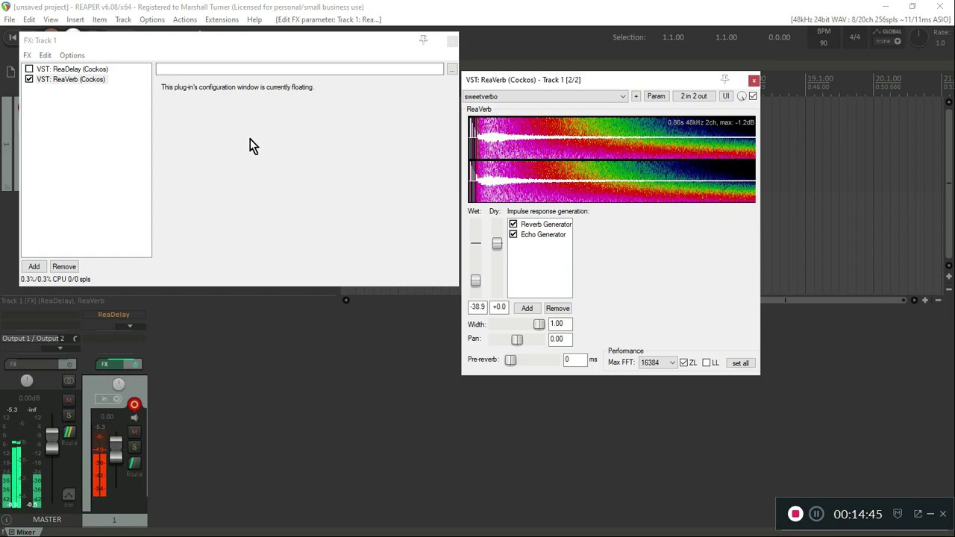
pyautogui.click(29, 68)
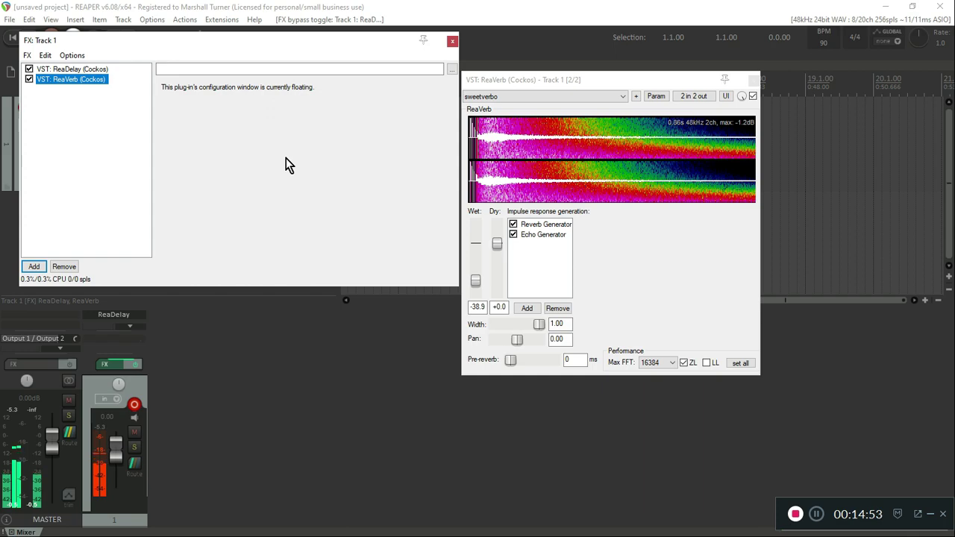
pyautogui.moveTo(475, 284); pyautogui.dragTo(474, 281)
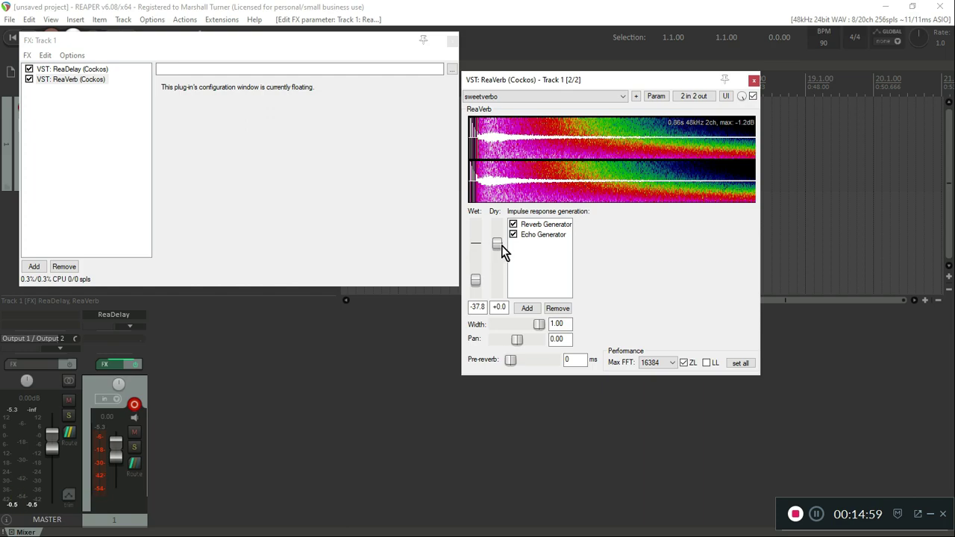
pyautogui.click(453, 46)
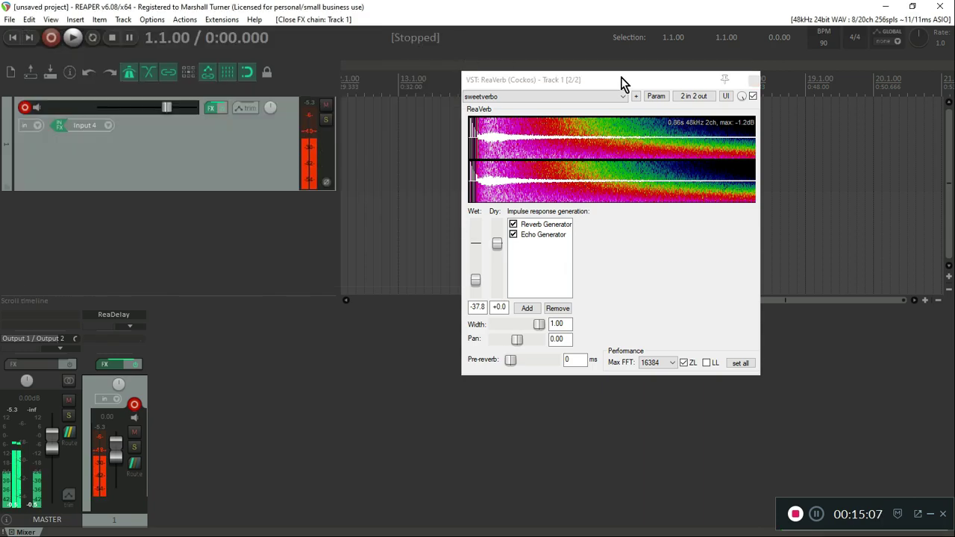
pyautogui.click(754, 81)
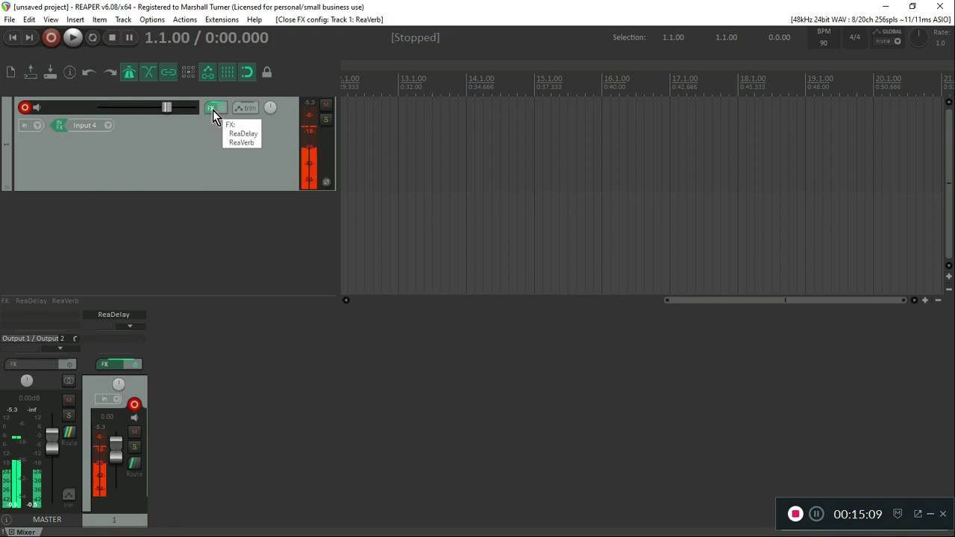
# Reopen track 1's FX chain and bypass both ReaDelay and ReaVerb
pyautogui.click(212, 110)
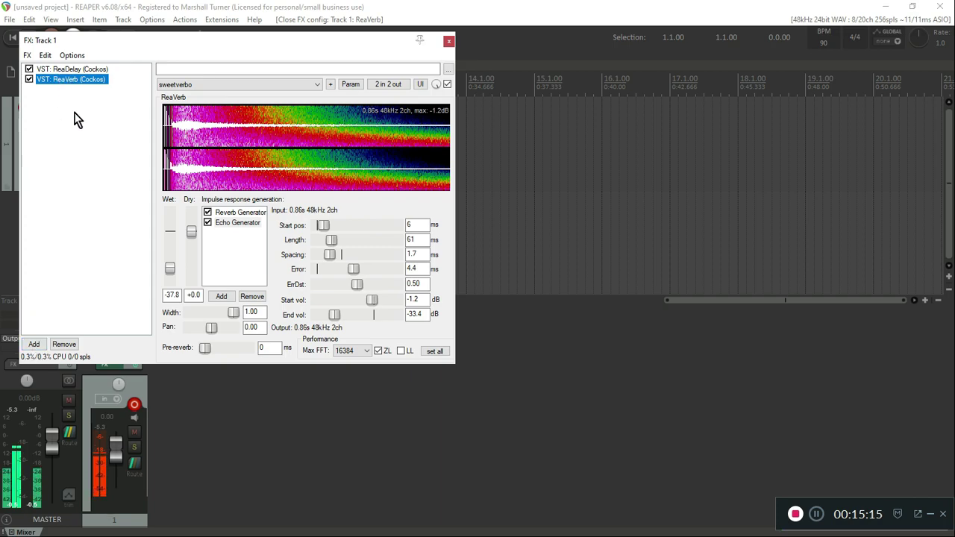
pyautogui.click(29, 69)
pyautogui.click(29, 80)
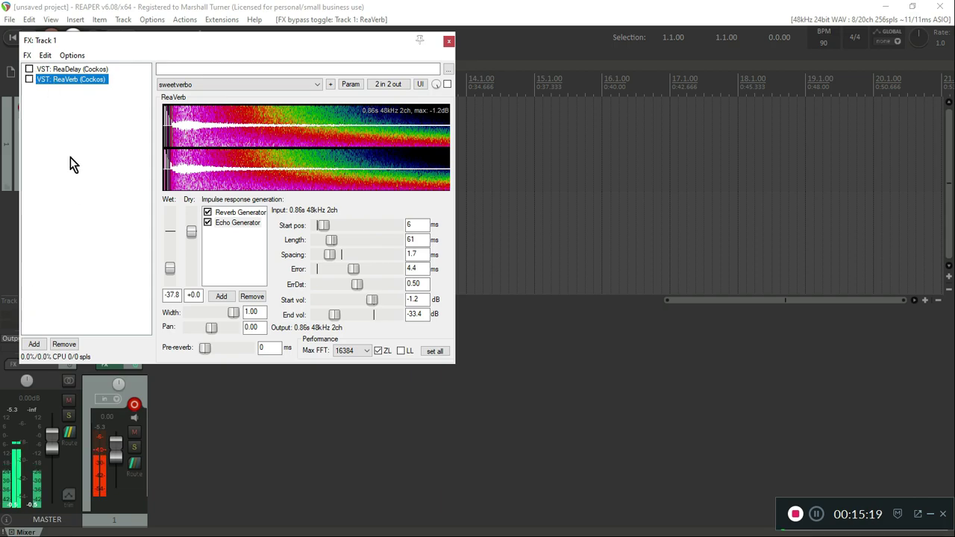
# Find the JS distortion effects by filtering for "distor" and add Distortion (Fuzz) to track 1's FX chain
pyautogui.click(35, 345)
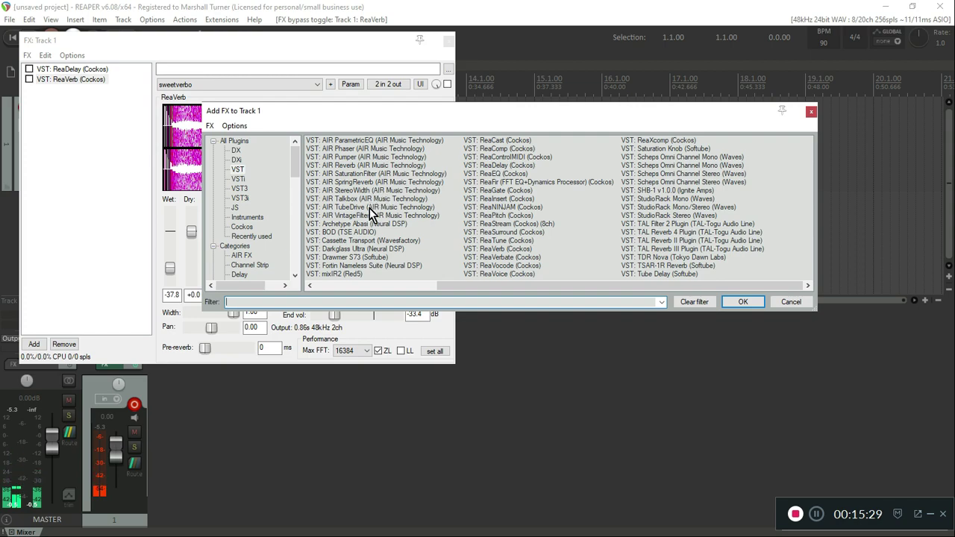
pyautogui.click(235, 208)
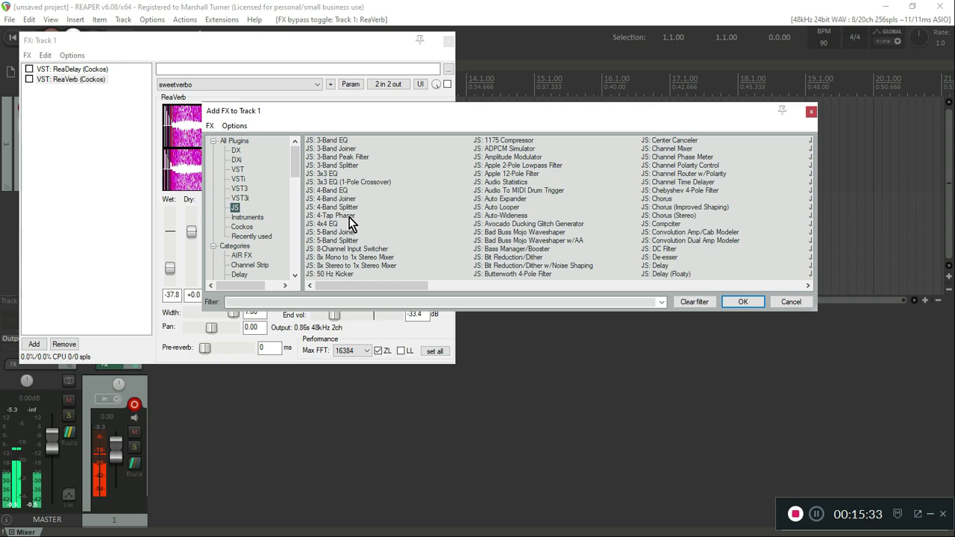
pyautogui.click(365, 302)
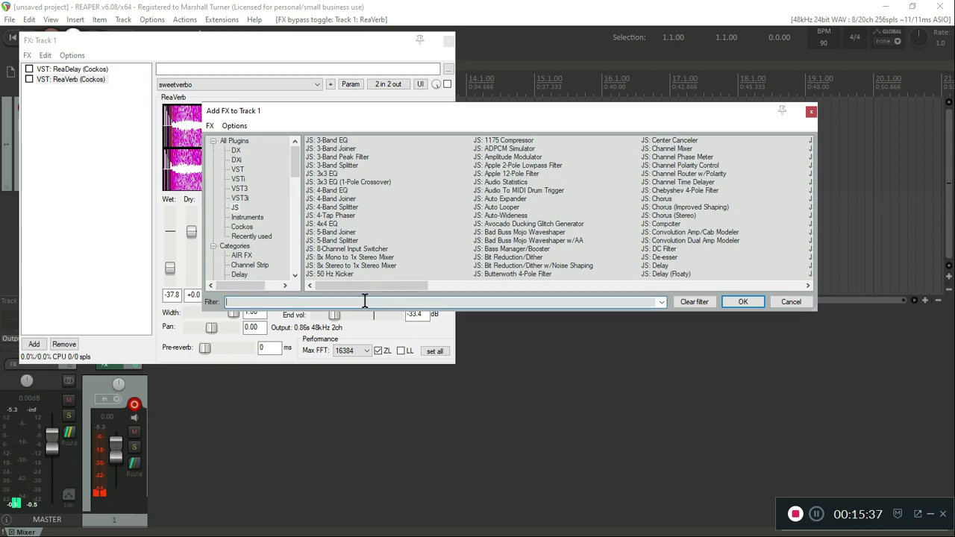
pyautogui.write('distor')
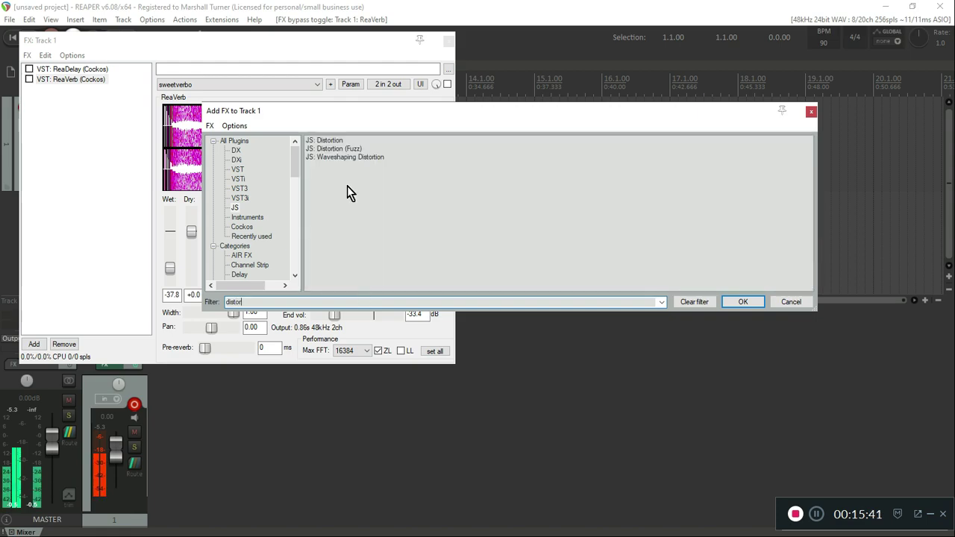
pyautogui.doubleClick(335, 148)
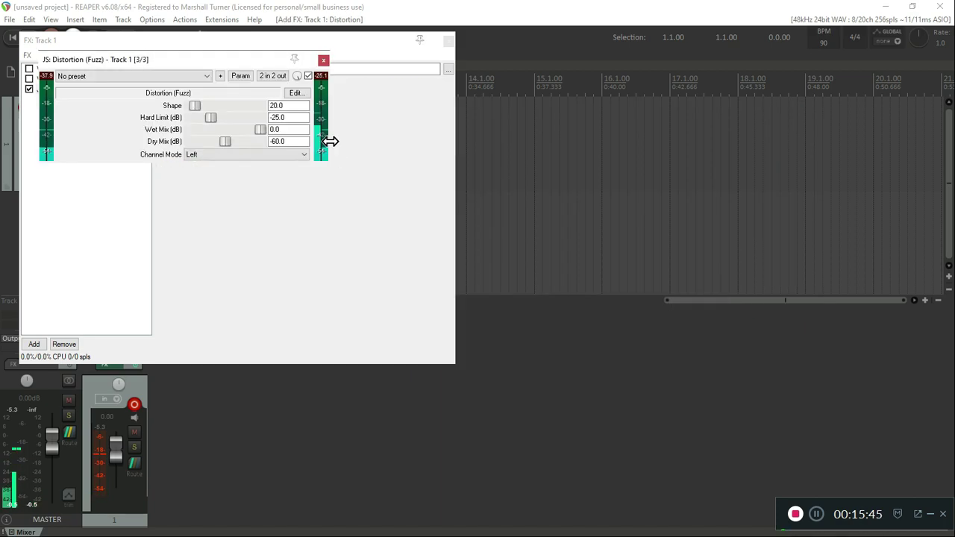
pyautogui.moveTo(215, 59); pyautogui.dragTo(526, 108)
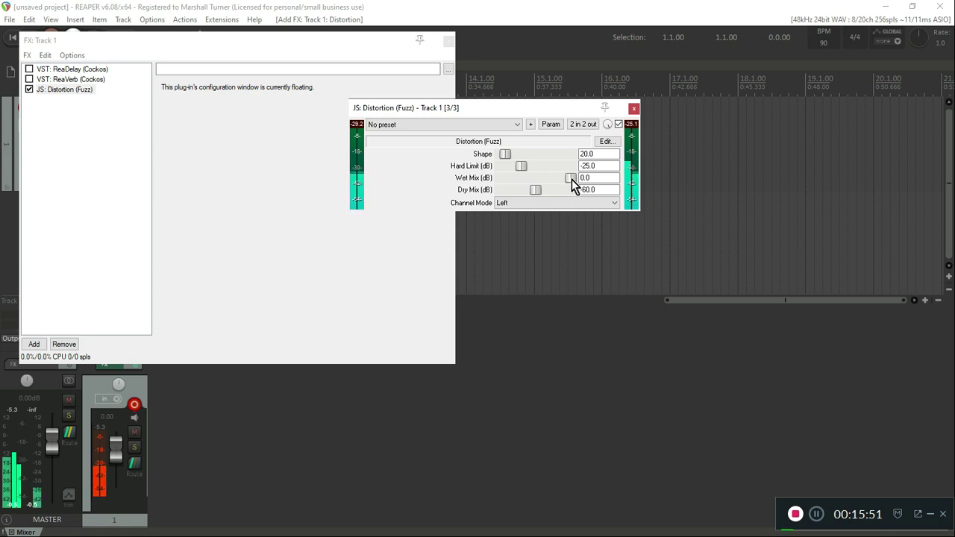
# Set the fuzz distortion's channel mode to Stereo and lower its wet mix to -12 dB
pyautogui.moveTo(570, 180)
pyautogui.mouseDown()
pyautogui.moveTo(548, 184)
pyautogui.moveTo(559, 189)
pyautogui.mouseUp()
pyautogui.click(612, 203)
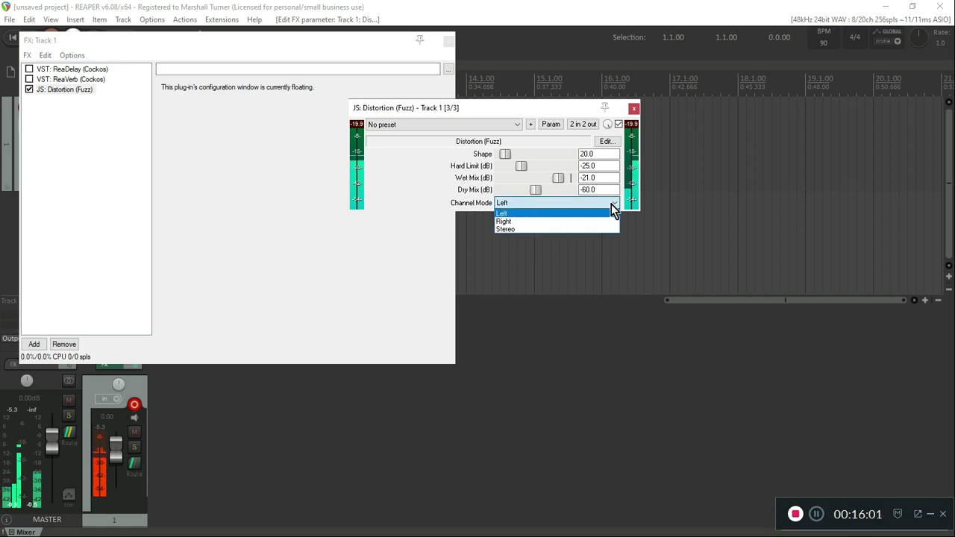
pyautogui.click(588, 230)
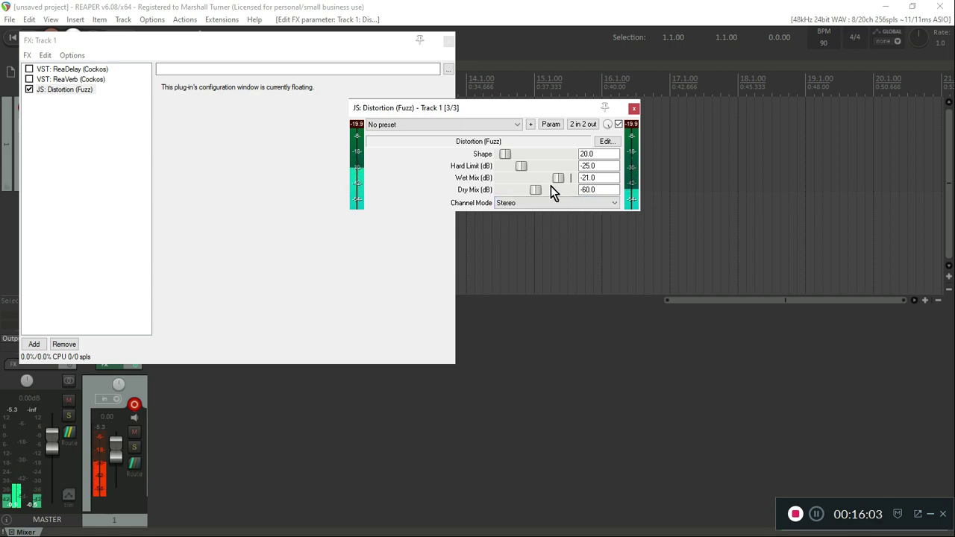
pyautogui.moveTo(559, 179); pyautogui.dragTo(562, 182)
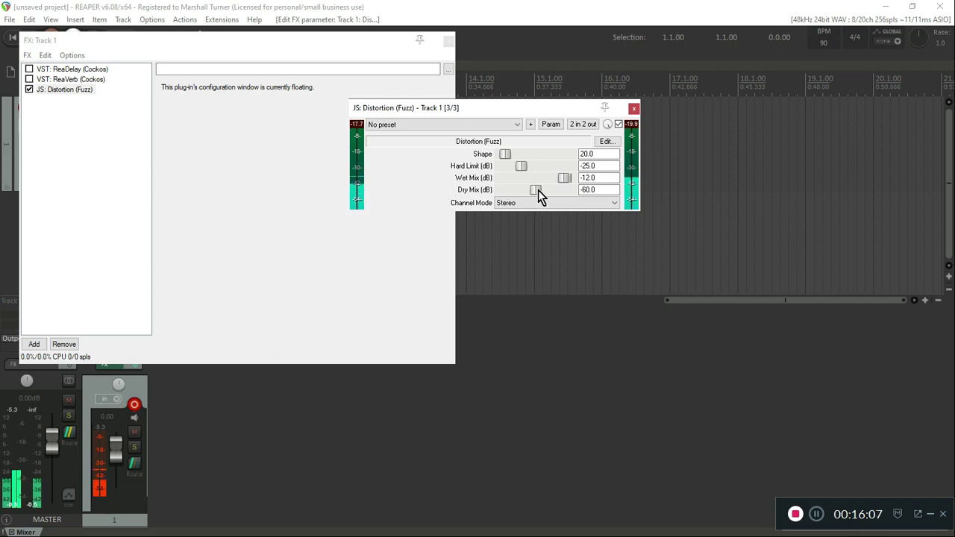
# Balance the fuzz distortion at -14 dB wet and -15 dB dry, trying a shape of 50 before returning it to 20
pyautogui.moveTo(538, 190); pyautogui.dragTo(569, 203)
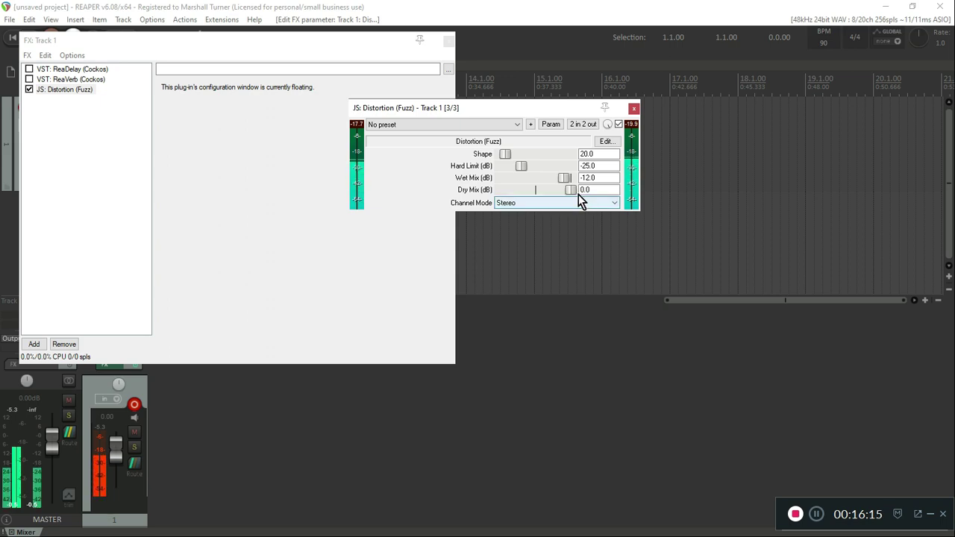
pyautogui.moveTo(566, 179); pyautogui.dragTo(543, 197)
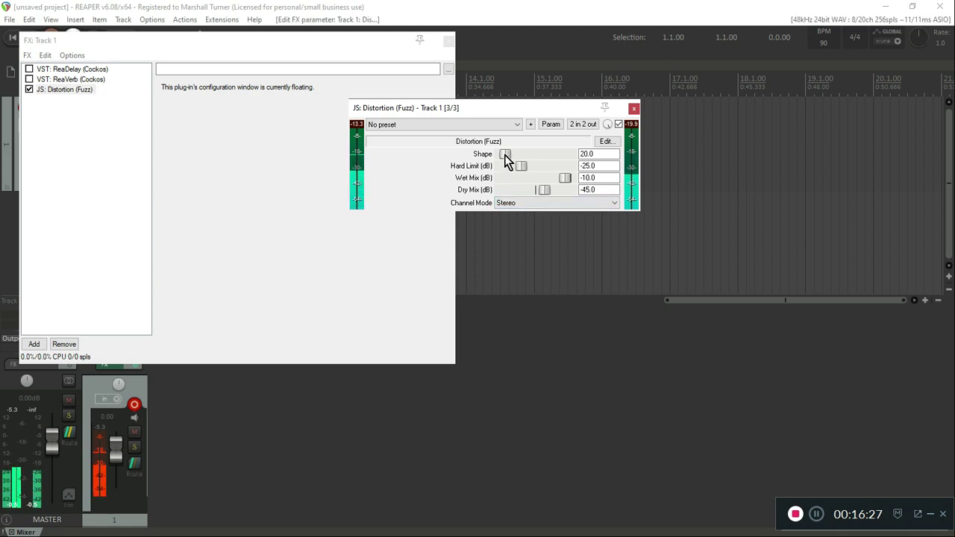
pyautogui.moveTo(505, 155); pyautogui.dragTo(518, 159)
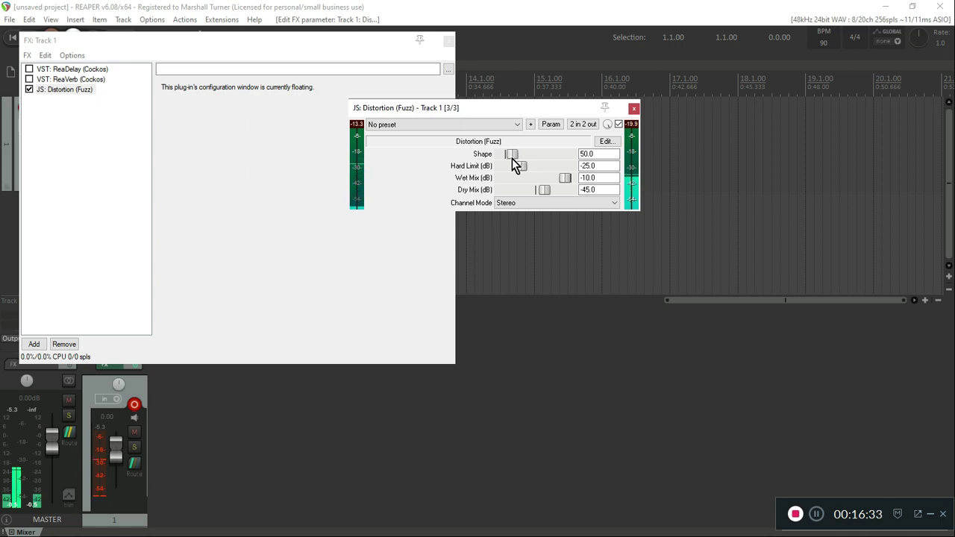
pyautogui.moveTo(514, 159); pyautogui.dragTo(506, 158)
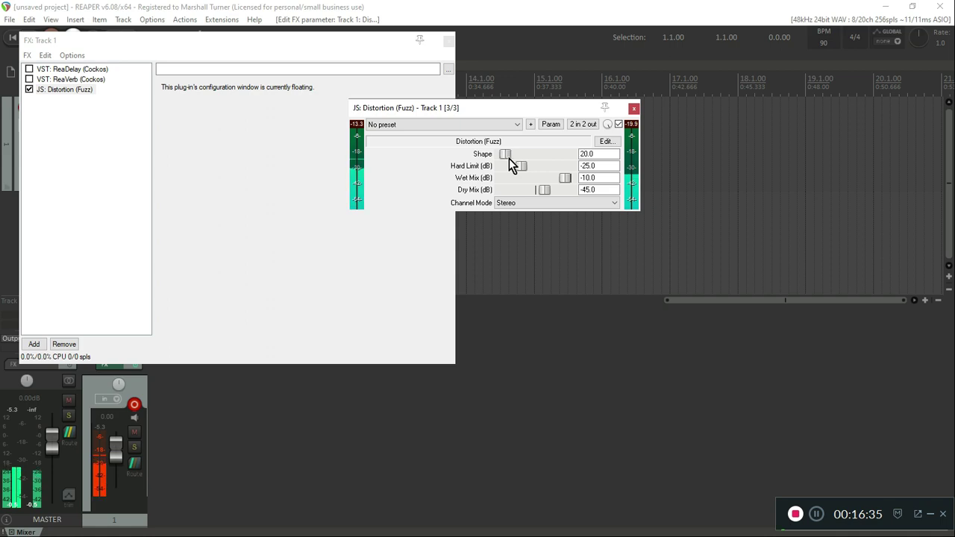
pyautogui.doubleClick(546, 191)
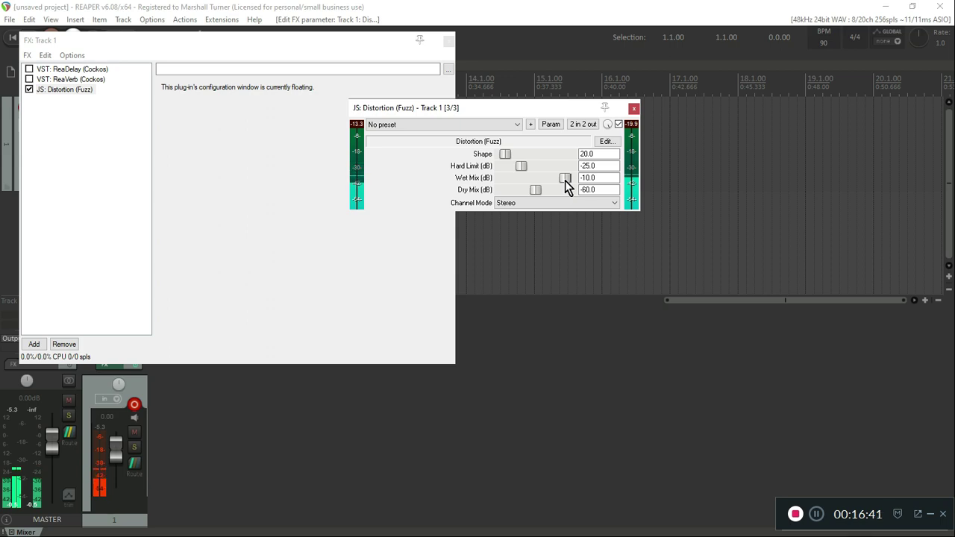
pyautogui.moveTo(565, 180)
pyautogui.mouseDown()
pyautogui.moveTo(549, 196)
pyautogui.moveTo(562, 197)
pyautogui.moveTo(564, 183)
pyautogui.mouseUp()
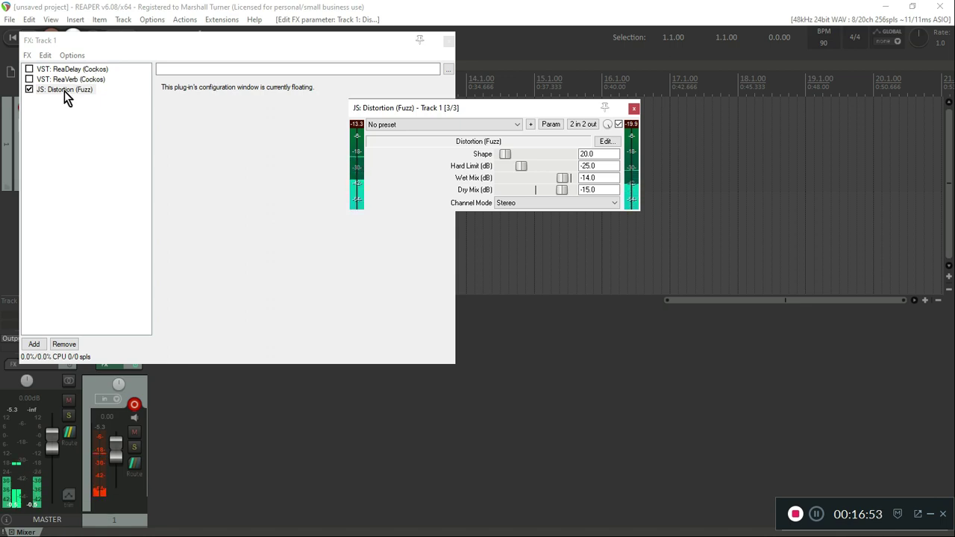
# Move Distortion (Fuzz) to the start of track 1's FX chain, re-enable ReaDelay and ReaVerb, and close the chain
pyautogui.moveTo(64, 91); pyautogui.dragTo(64, 73)
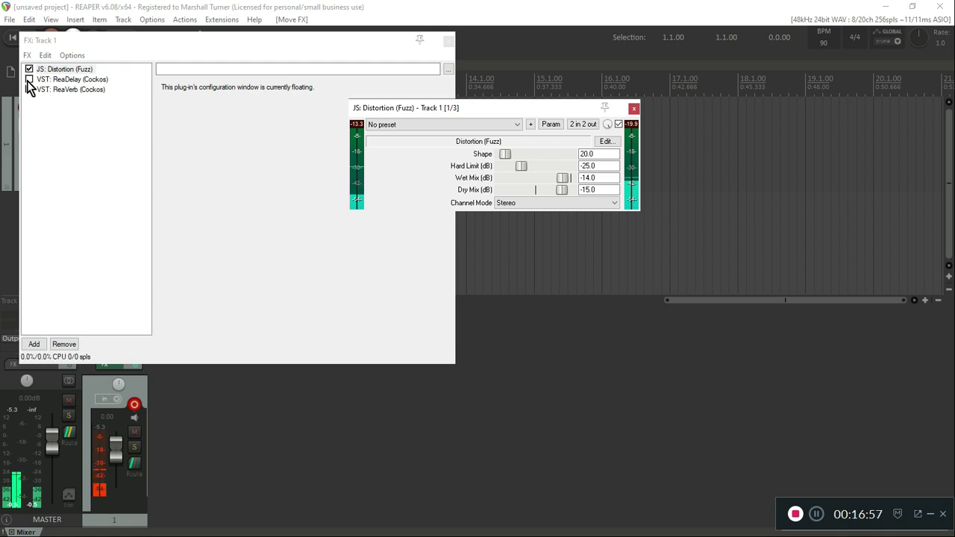
pyautogui.click(29, 79)
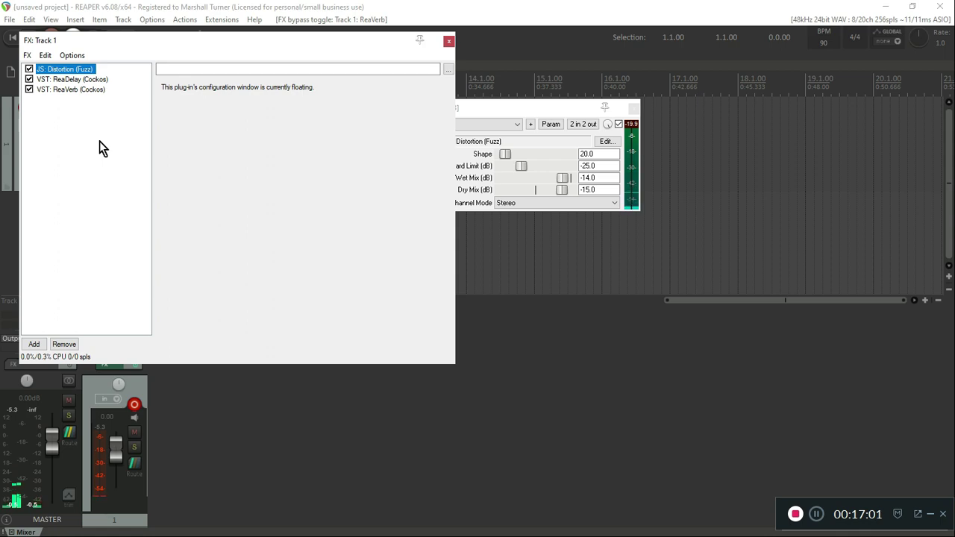
pyautogui.click(449, 42)
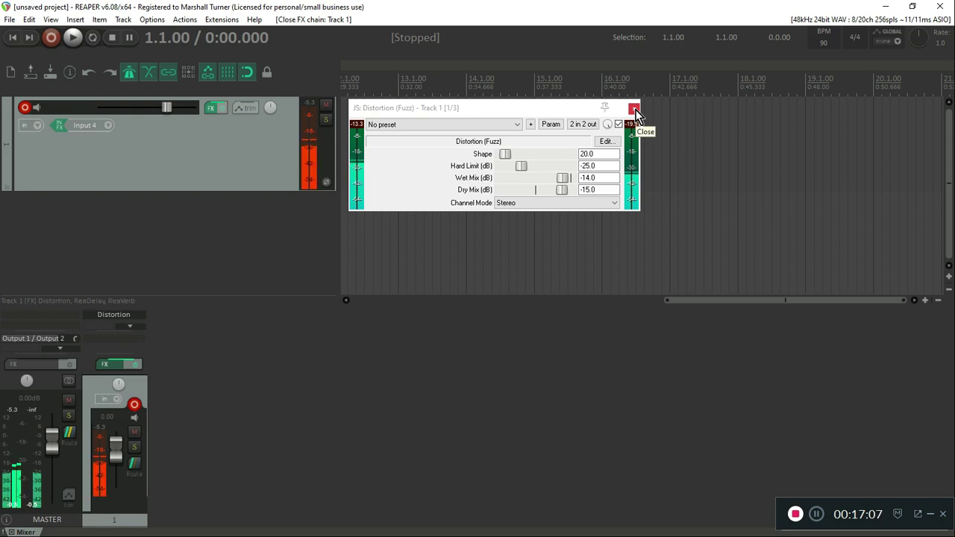
# Bypass track 1's FX and lower the input ReaComp's threshold to -29.8 dB, trying -35.1 dB along the way, and close the input FX chain
pyautogui.click(216, 108)
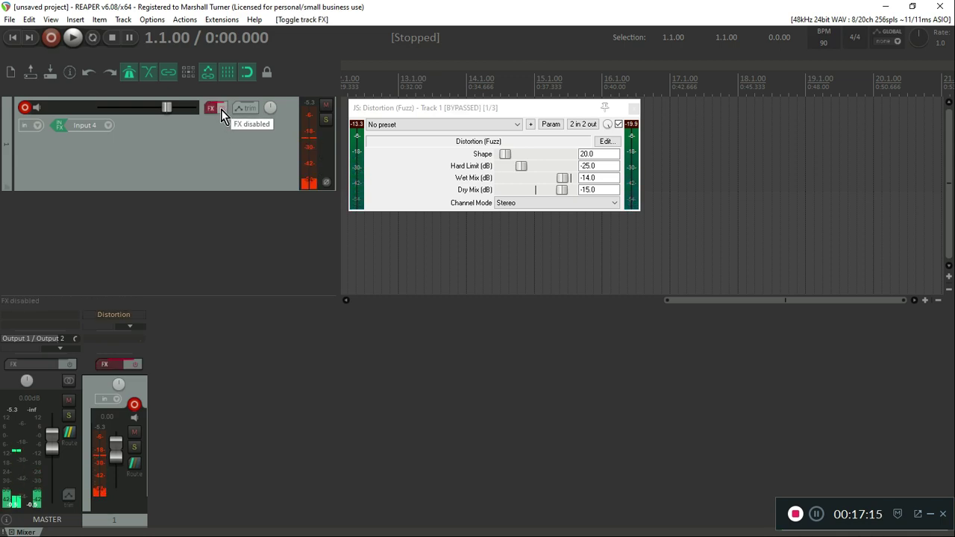
pyautogui.click(67, 131)
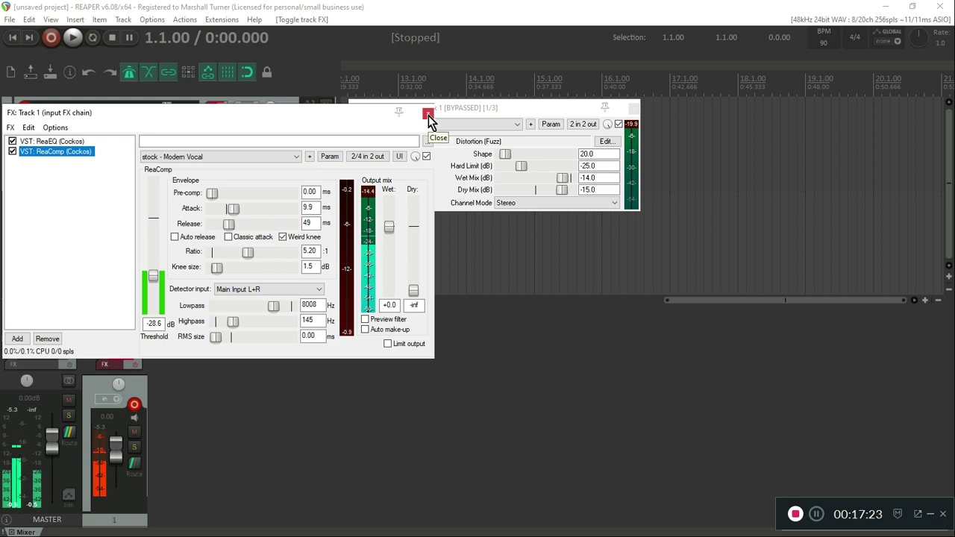
pyautogui.moveTo(153, 278); pyautogui.dragTo(154, 288)
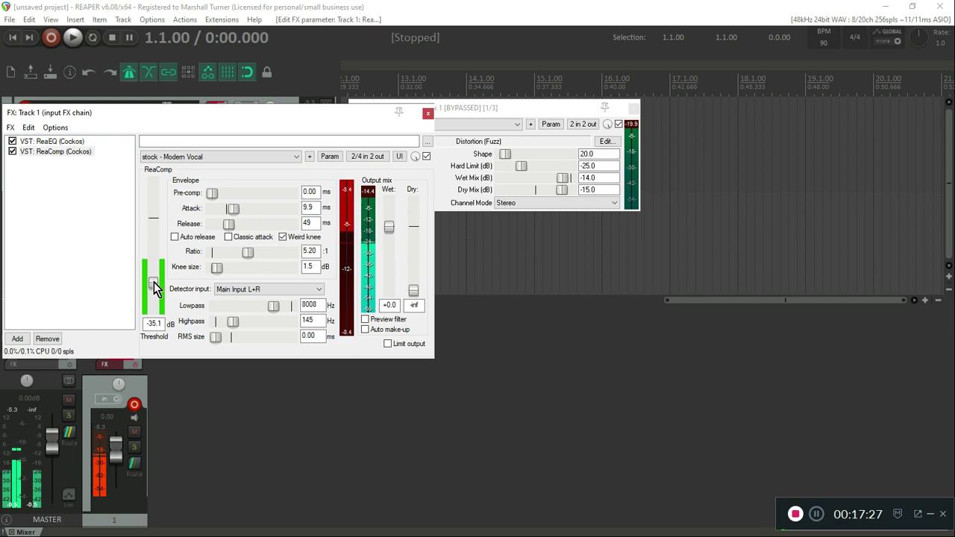
pyautogui.moveTo(154, 289); pyautogui.dragTo(157, 284)
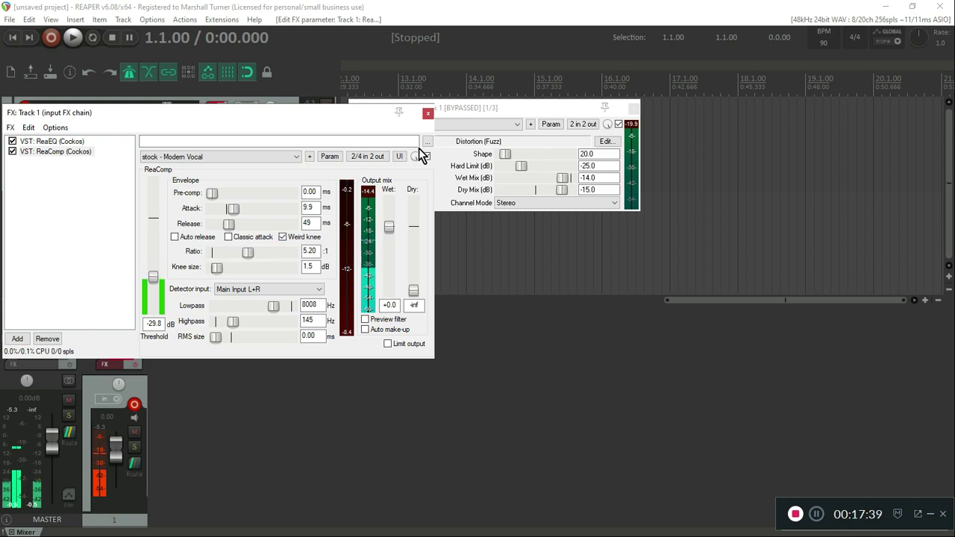
pyautogui.click(428, 113)
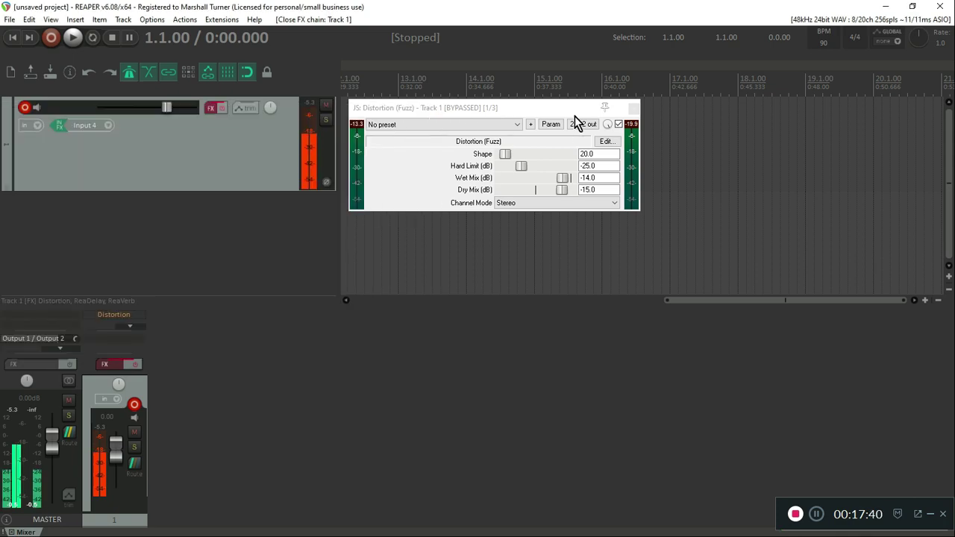
# Close the floating Distortion (Fuzz) window and re-enable track 1's FX
pyautogui.click(633, 111)
pyautogui.click(219, 109)
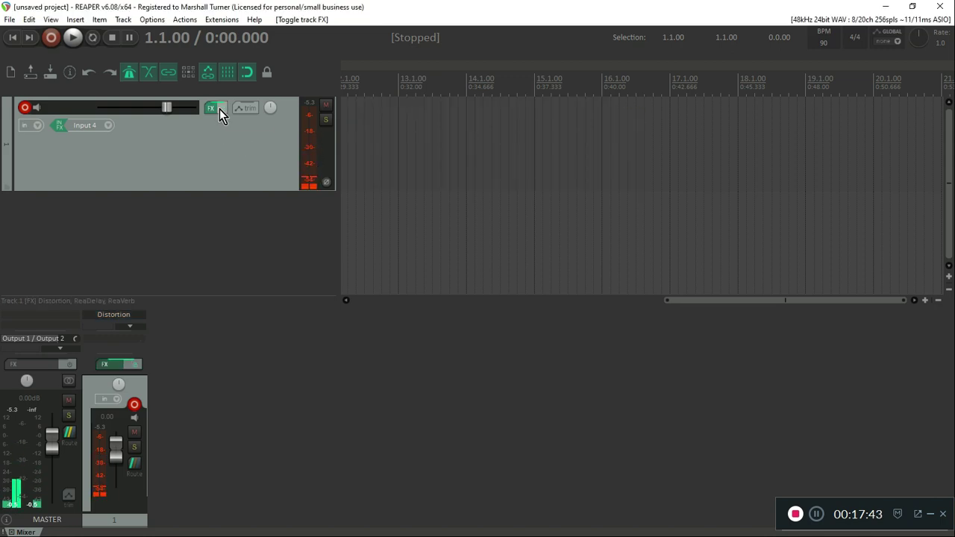